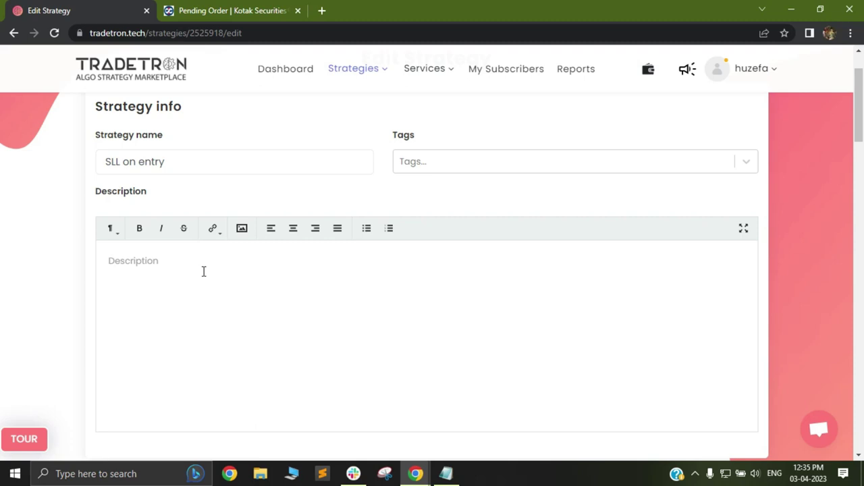
# Highlight the 'SLL on entry' strategy name, then bring up a blank Notepad window
pyautogui.moveTo(104, 161); pyautogui.dragTo(171, 160)
pyautogui.click(203, 165)
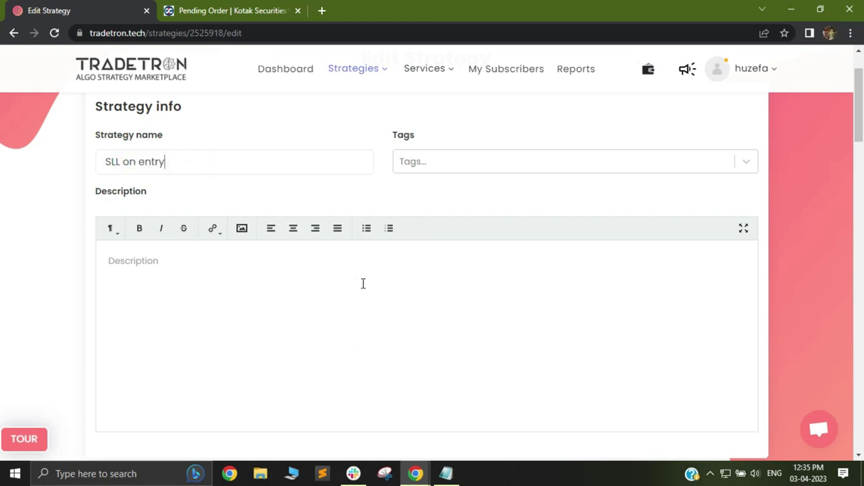
pyautogui.moveTo(105, 162); pyautogui.dragTo(170, 162)
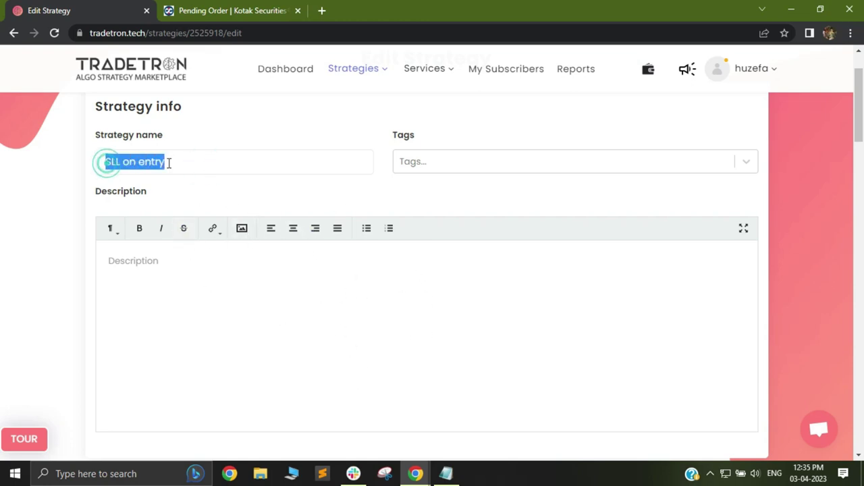
pyautogui.click(445, 474)
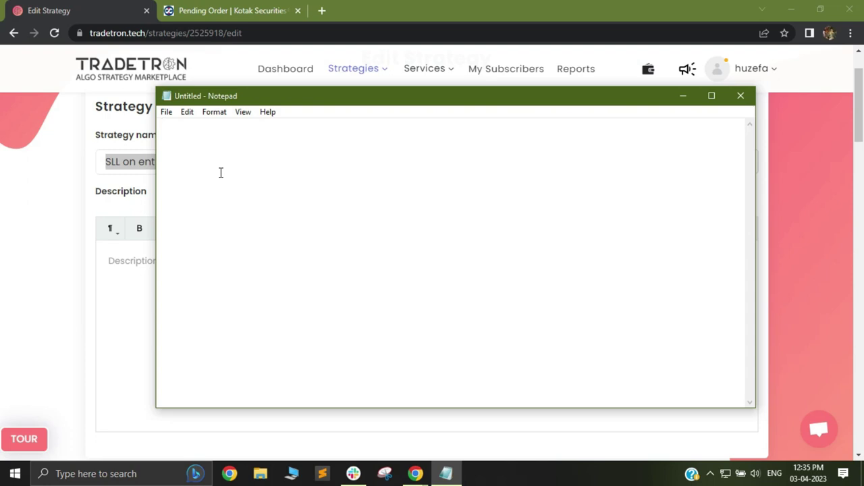
# Write 'SLL >> broker' and '100 >> 50' on two lines and highlight both lines
pyautogui.write('SLL')
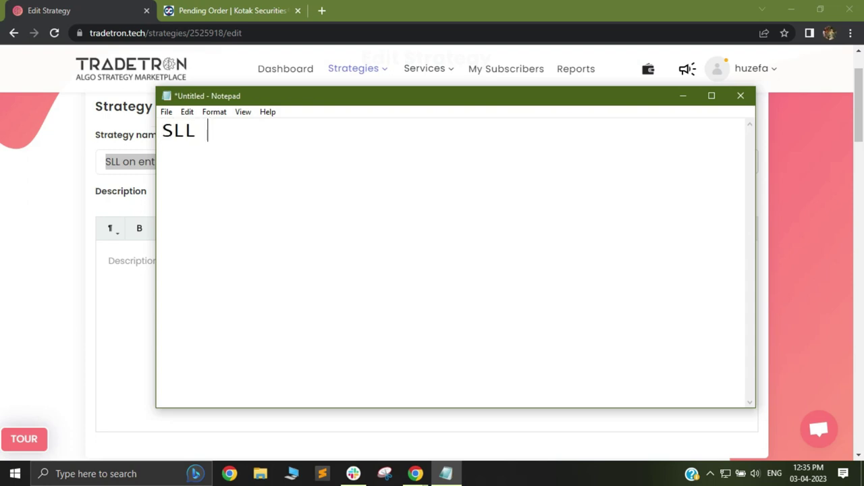
pyautogui.write(' >> broker')
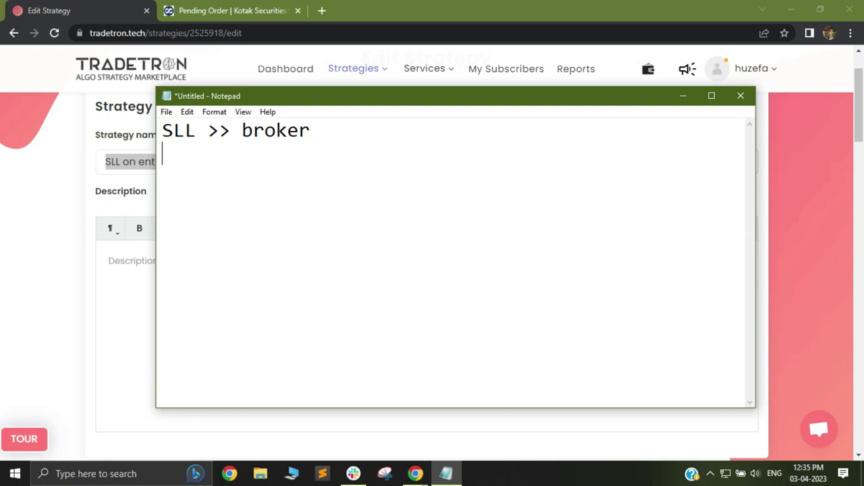
pyautogui.write('100 >>')
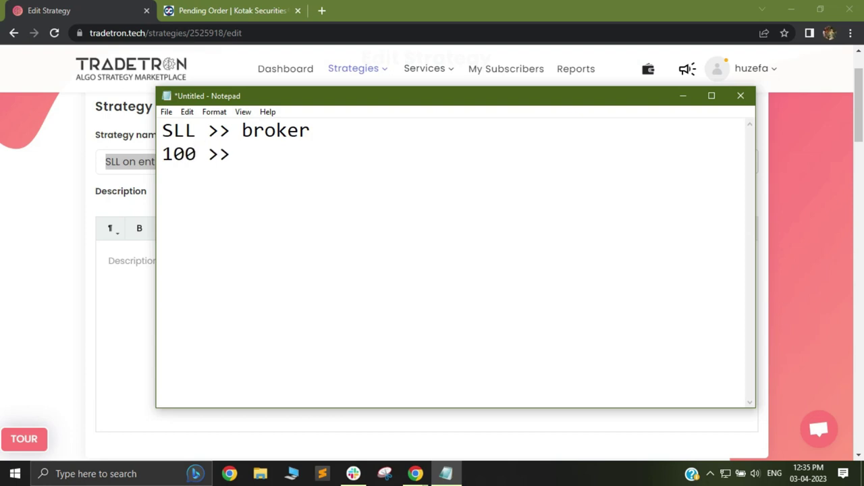
pyautogui.write(' 50')
pyautogui.moveTo(160, 150); pyautogui.dragTo(285, 179)
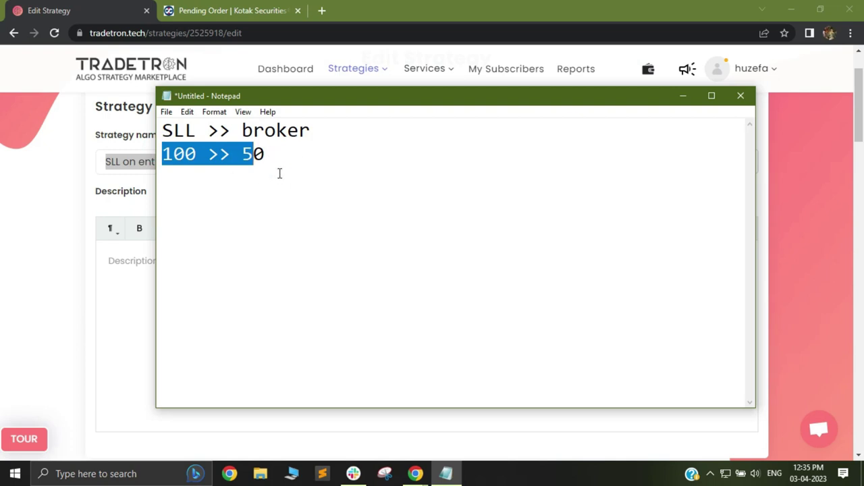
pyautogui.click(279, 171)
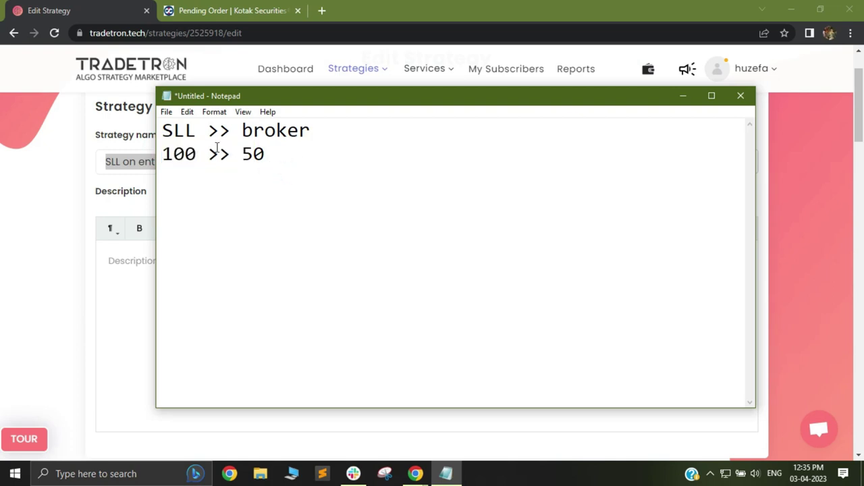
pyautogui.moveTo(167, 131); pyautogui.dragTo(285, 172)
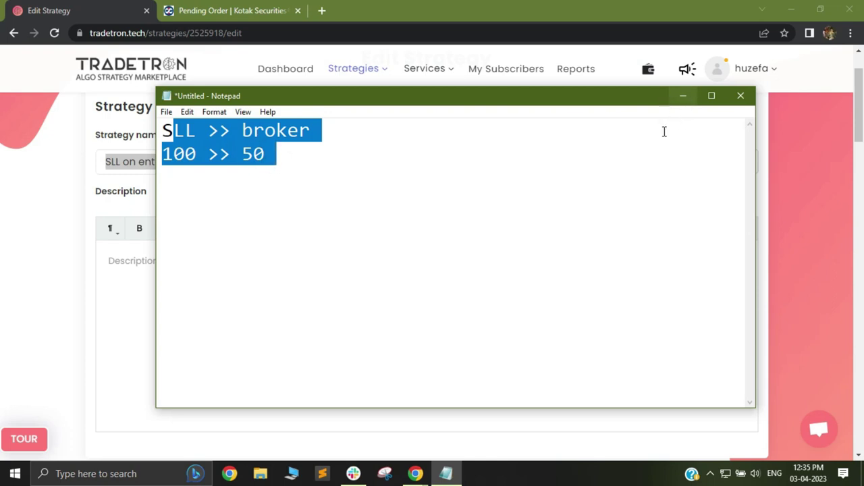
# Minimize Notepad and inspect Set 1's Entry condition (time ≥ 920, zero NIFTY 50 positions) unchanged
pyautogui.click(685, 100)
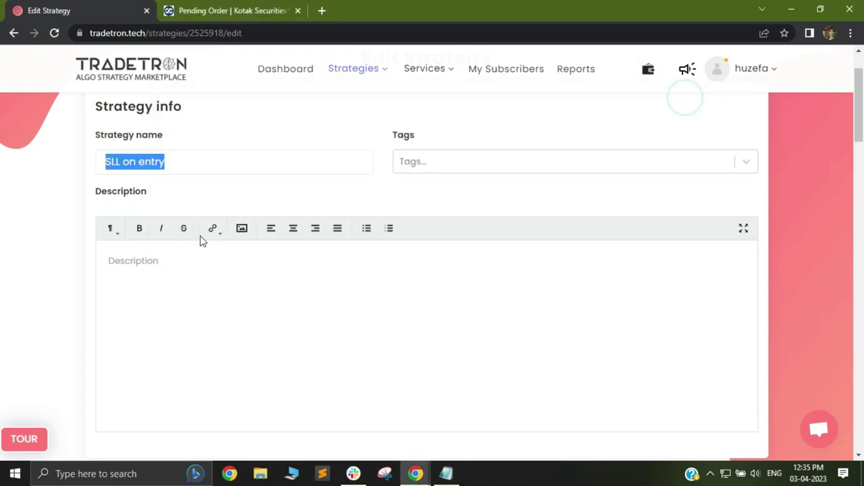
pyautogui.scroll(-10, 176, 203)
pyautogui.scroll(2, 163, 171)
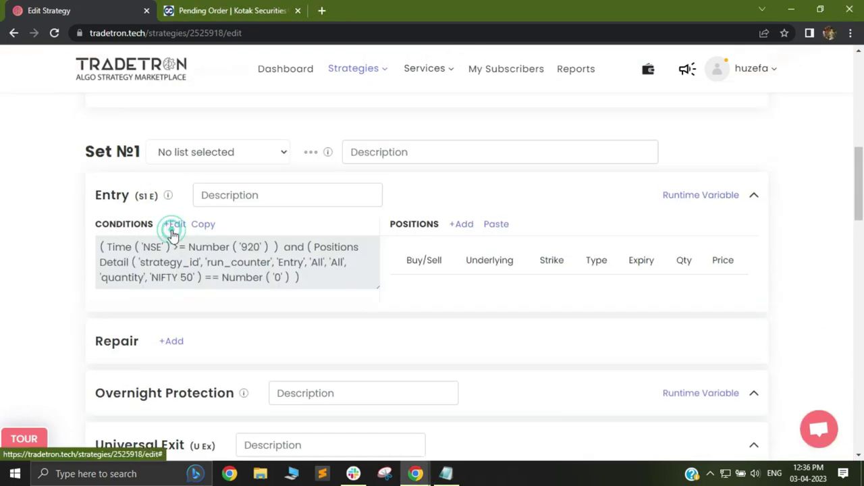
pyautogui.click(171, 225)
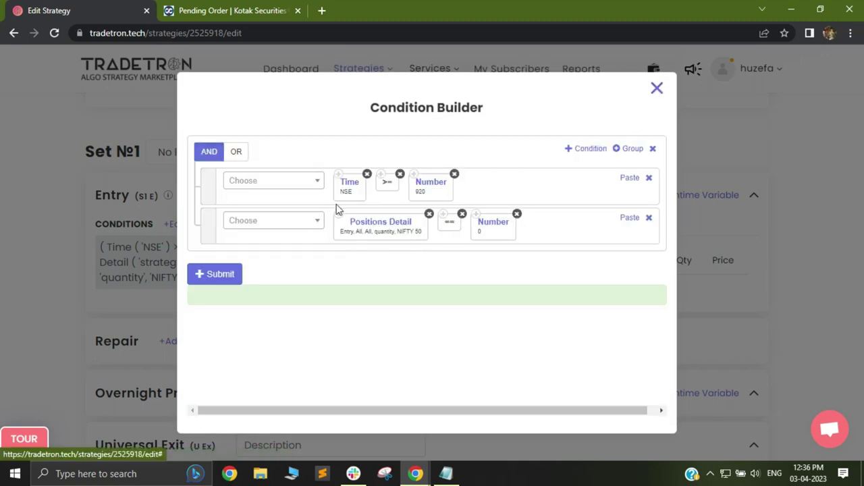
pyautogui.click(657, 91)
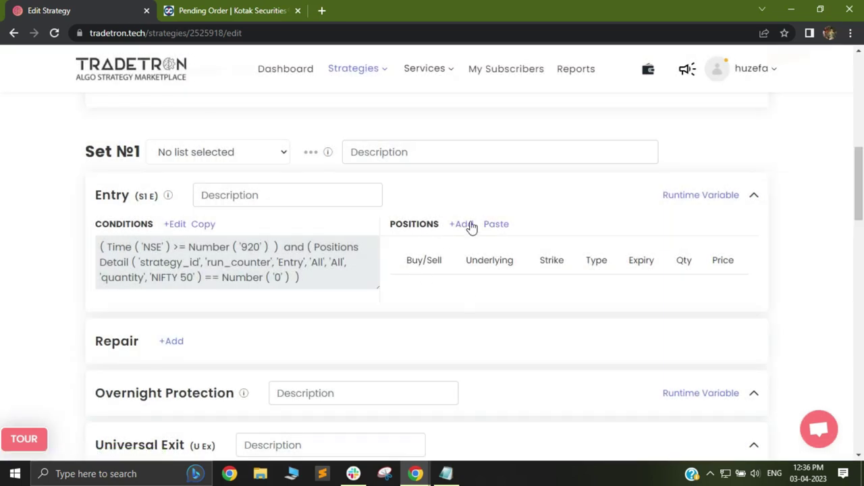
# Add an Entry position with exchange NFO, instrument type Call and underlying NIFTY 50
pyautogui.click(464, 227)
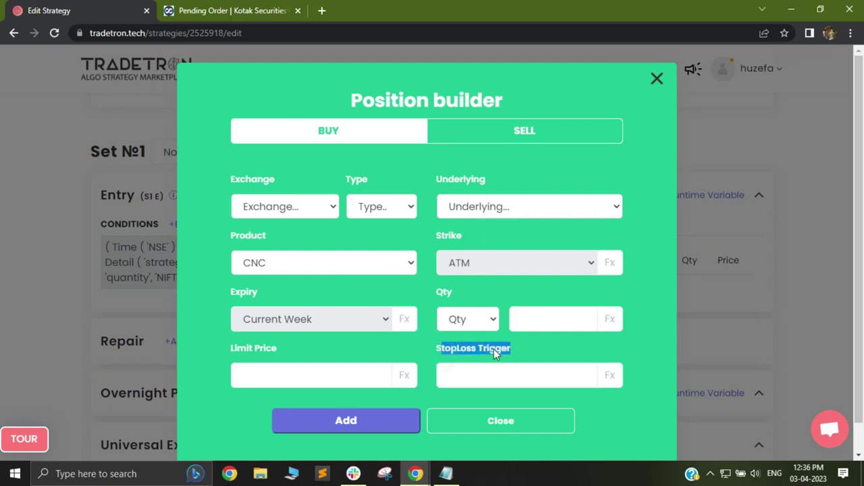
pyautogui.moveTo(224, 348); pyautogui.dragTo(277, 349)
pyautogui.click(277, 209)
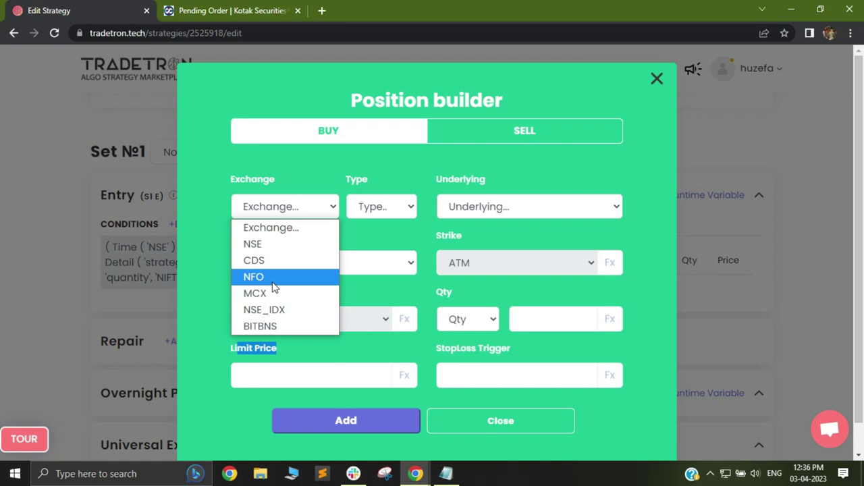
pyautogui.click(272, 282)
pyautogui.click(370, 214)
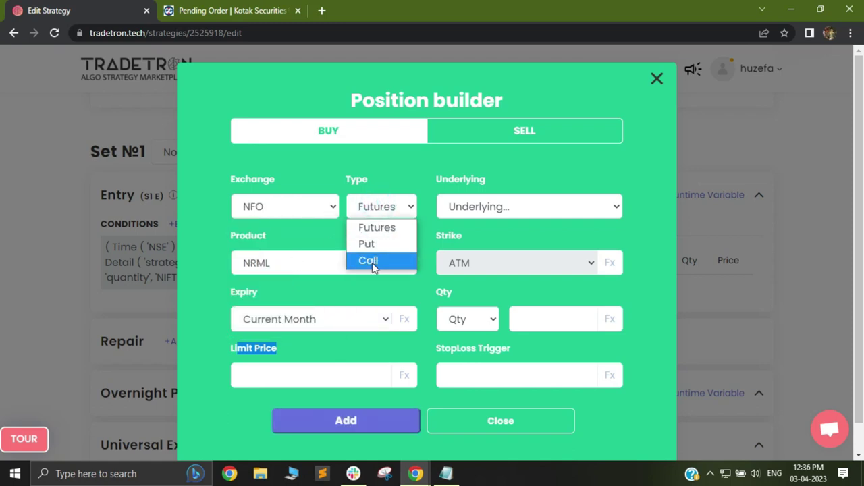
pyautogui.click(372, 263)
pyautogui.click(498, 207)
pyautogui.write('nifty')
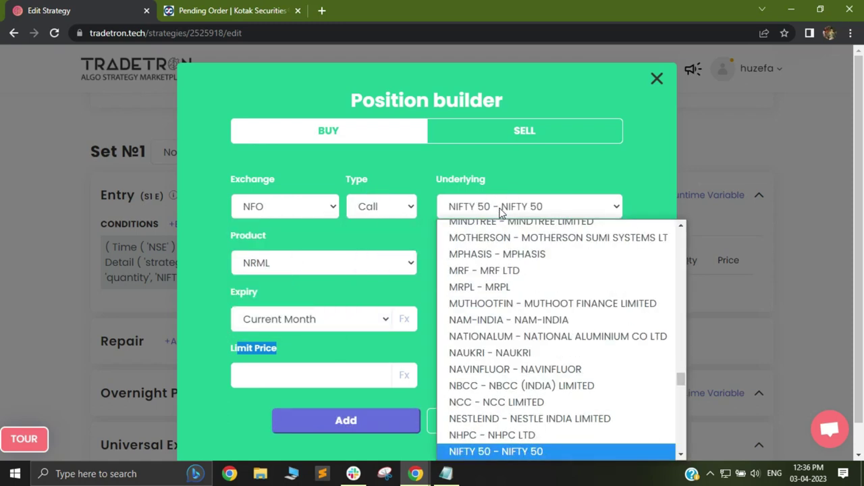
pyautogui.press('Return')
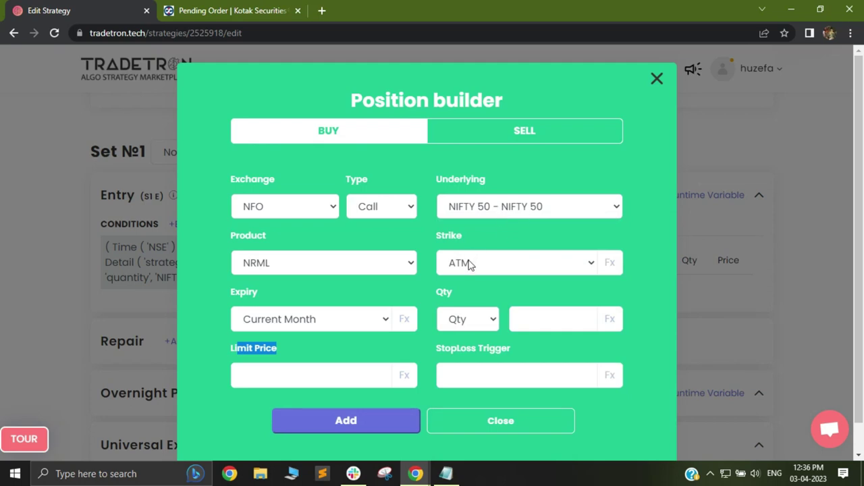
# Keep NRML product, set quantity to 1 lot with Current Week expiry
pyautogui.click(309, 263)
pyautogui.click(309, 262)
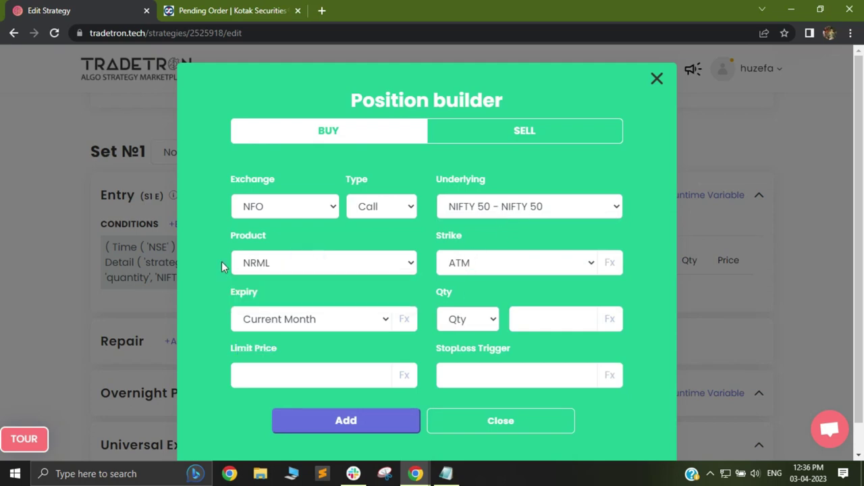
pyautogui.click(468, 318)
pyautogui.click(457, 373)
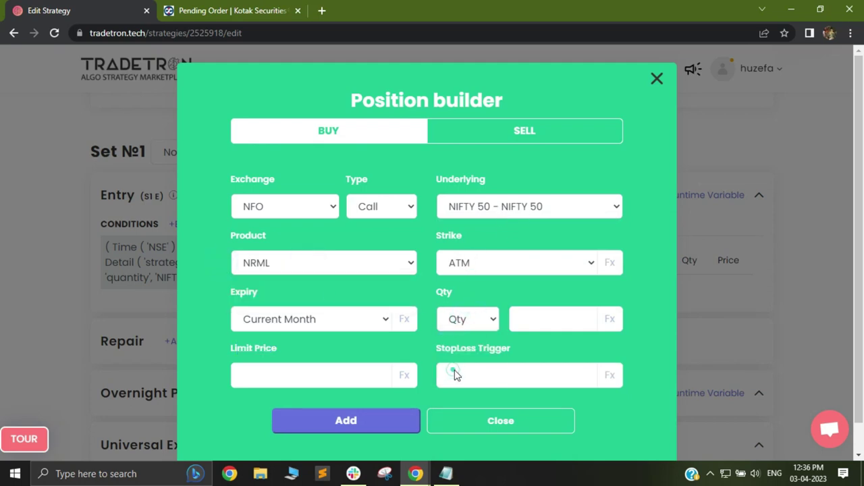
pyautogui.click(531, 319)
pyautogui.click(247, 313)
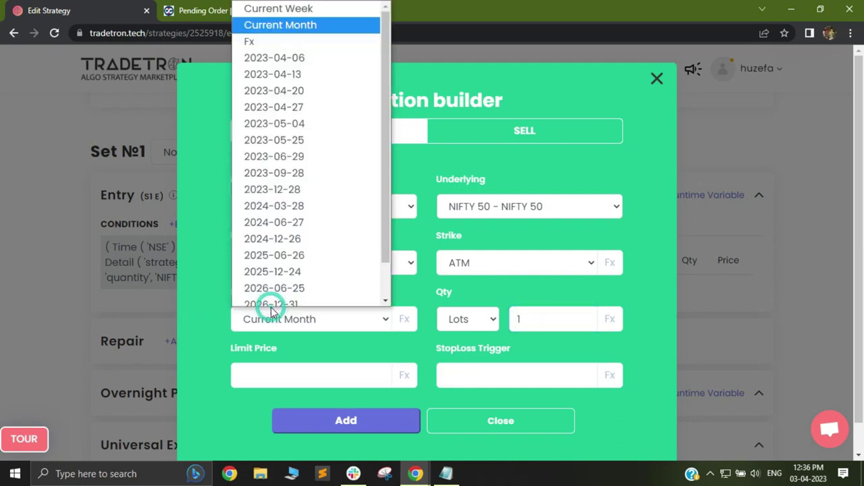
pyautogui.click(335, 14)
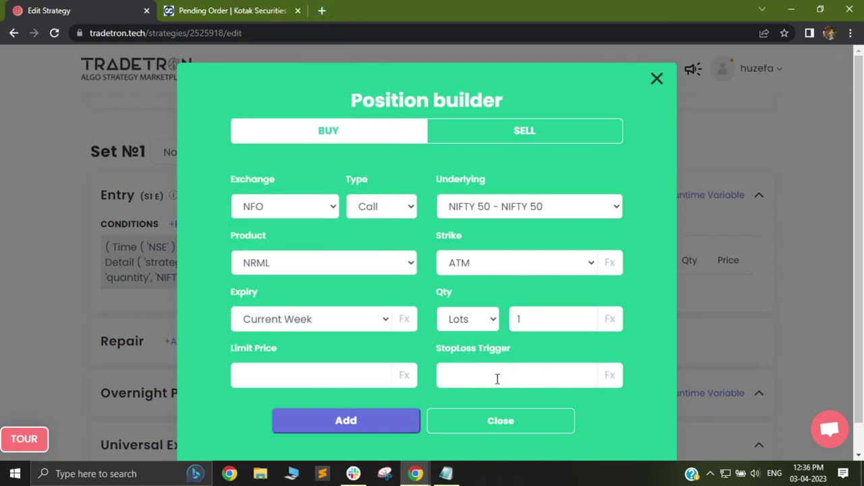
pyautogui.moveTo(436, 349); pyautogui.dragTo(509, 355)
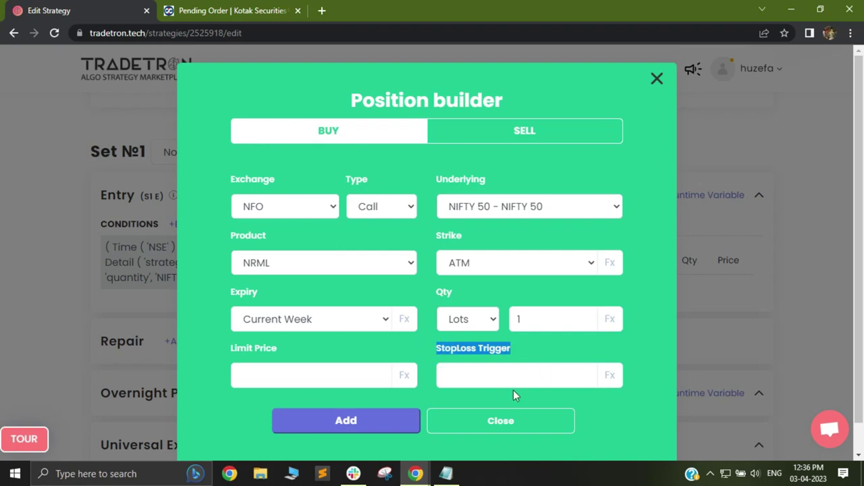
# Start the stop-loss trigger formula with a Round block: Math Operation value, base 0.05
pyautogui.click(608, 379)
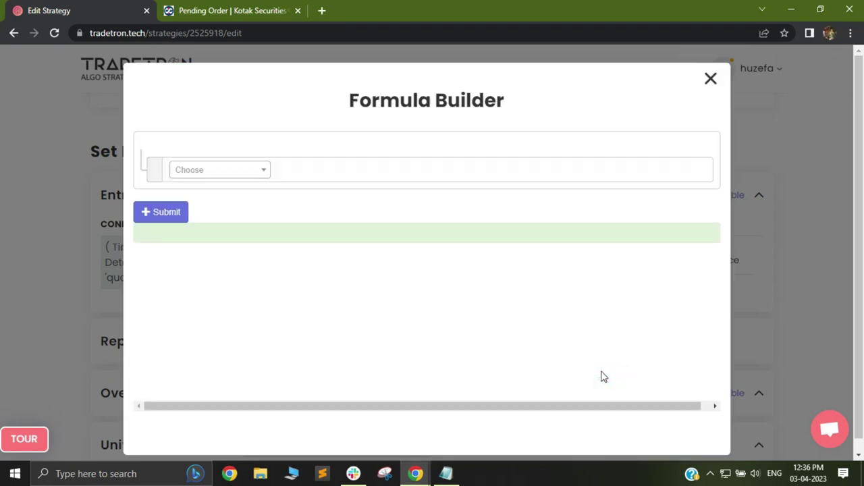
pyautogui.click(225, 171)
pyautogui.write('ro')
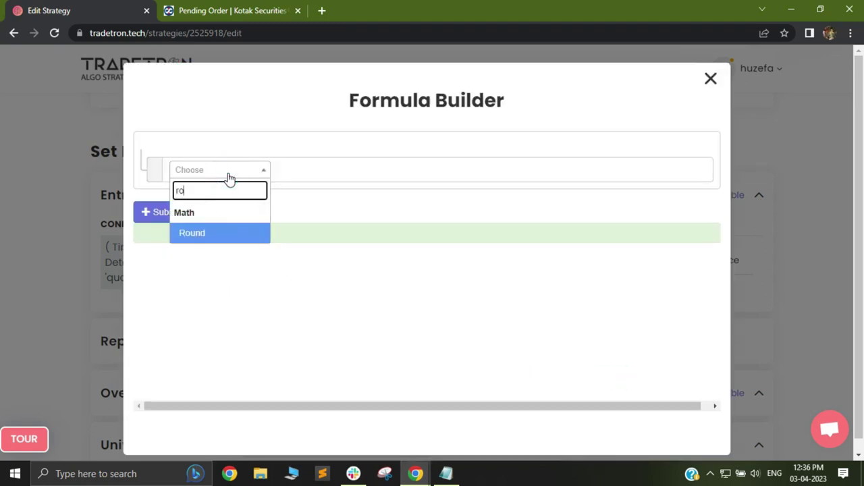
pyautogui.write('und')
pyautogui.press('Return')
pyautogui.press('Down')
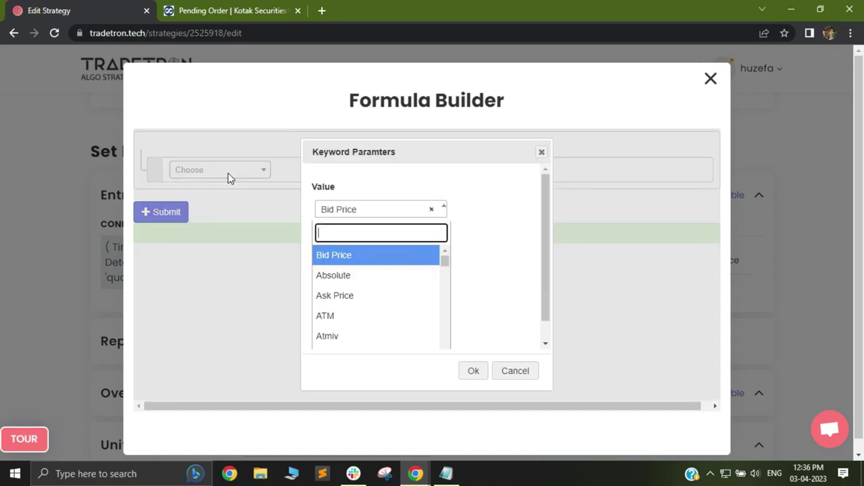
pyautogui.write('mat')
pyautogui.press('Return')
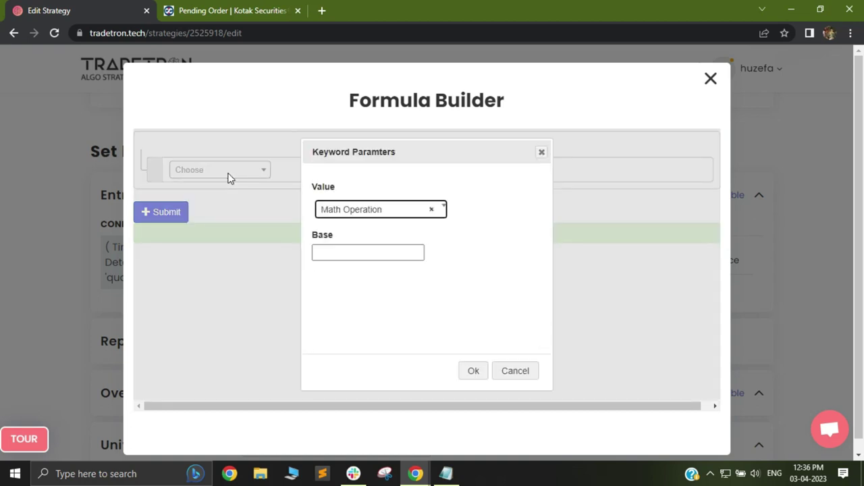
pyautogui.press('Tab')
pyautogui.write('0.0')
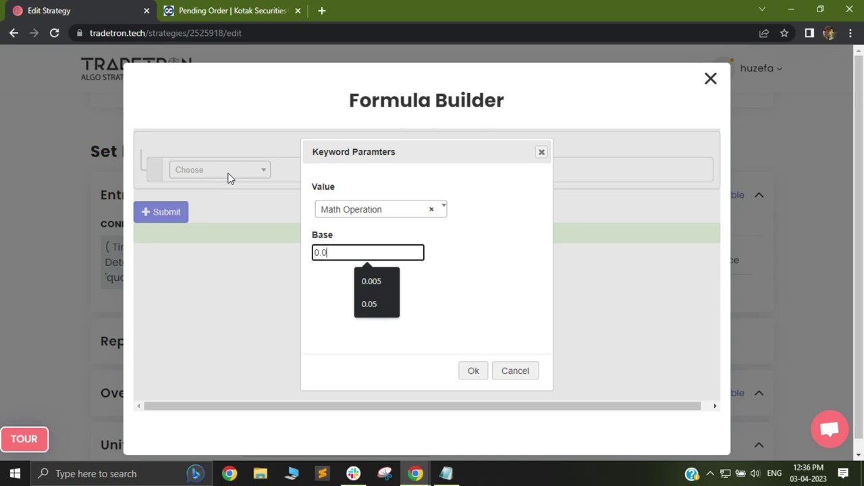
pyautogui.write('5')
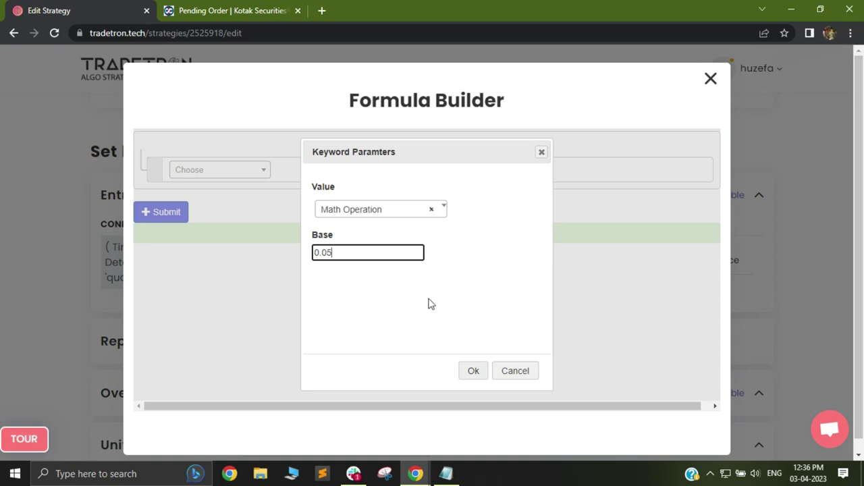
pyautogui.click(473, 372)
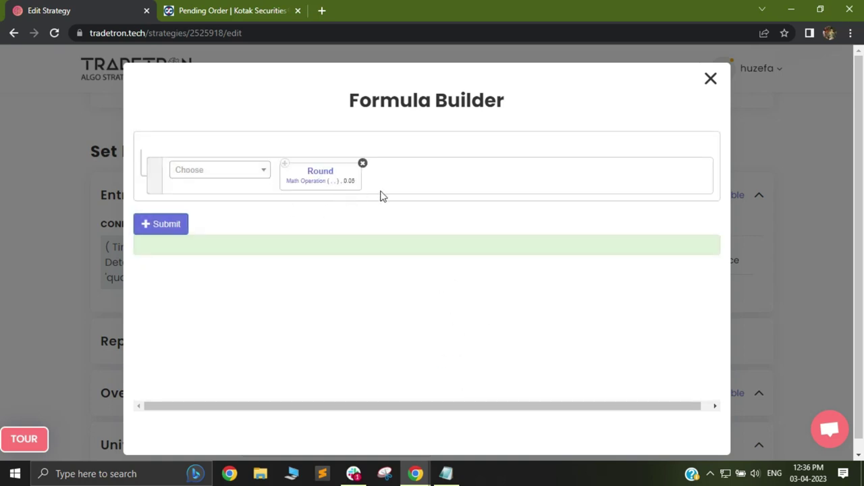
# Set the Math Operation to LTP multiplied by Number
pyautogui.click(304, 182)
pyautogui.click(352, 200)
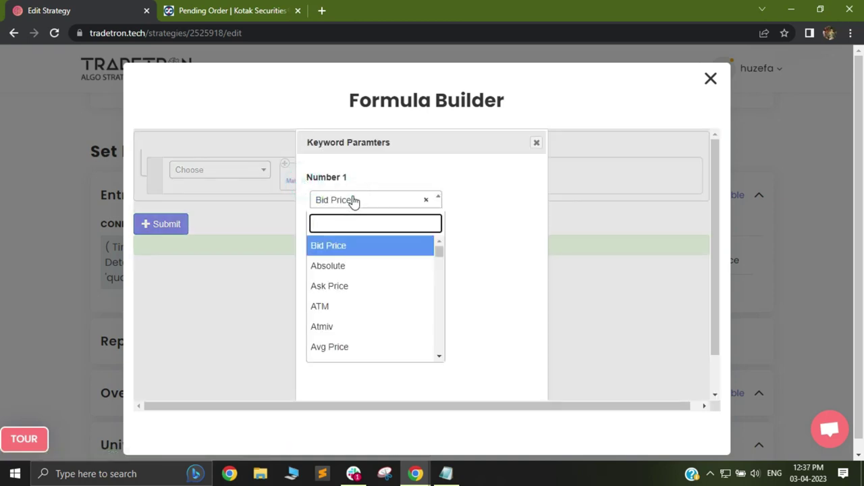
pyautogui.write('ltp')
pyautogui.click(344, 245)
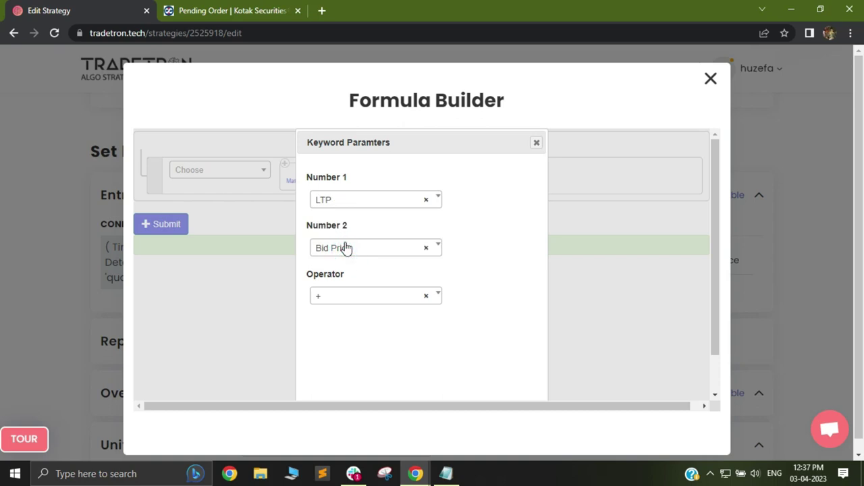
pyautogui.click(341, 248)
pyautogui.write('num')
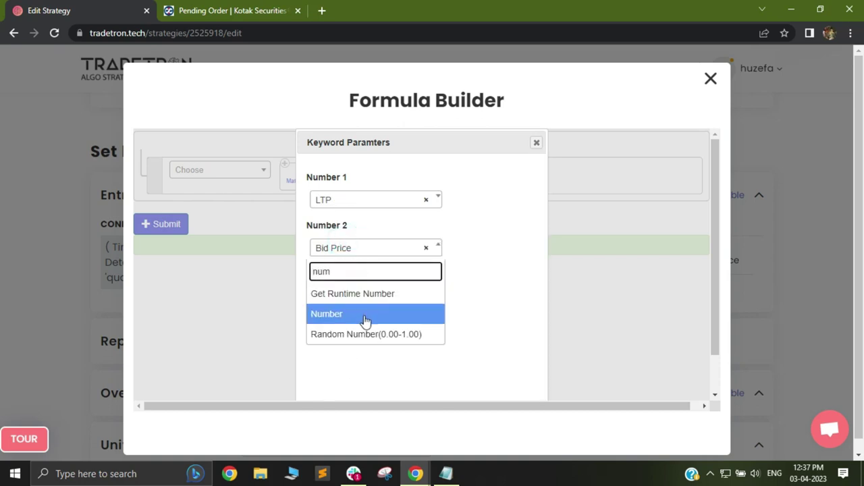
pyautogui.click(365, 314)
pyautogui.click(365, 296)
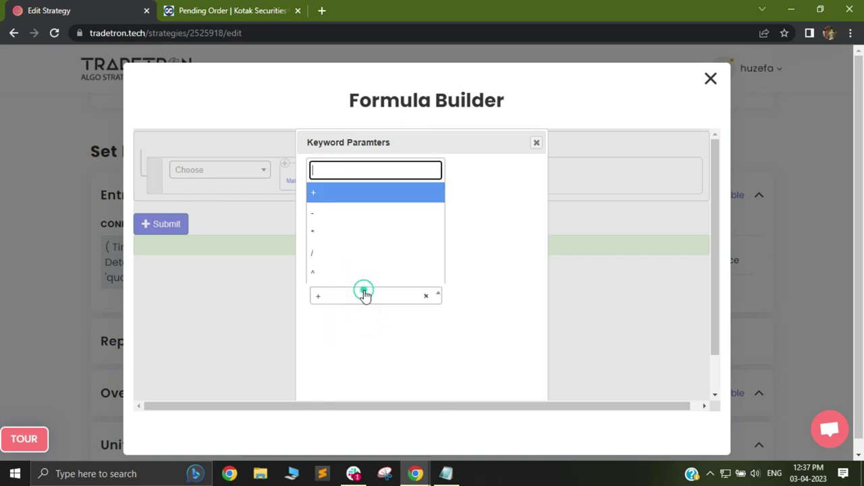
pyautogui.click(355, 233)
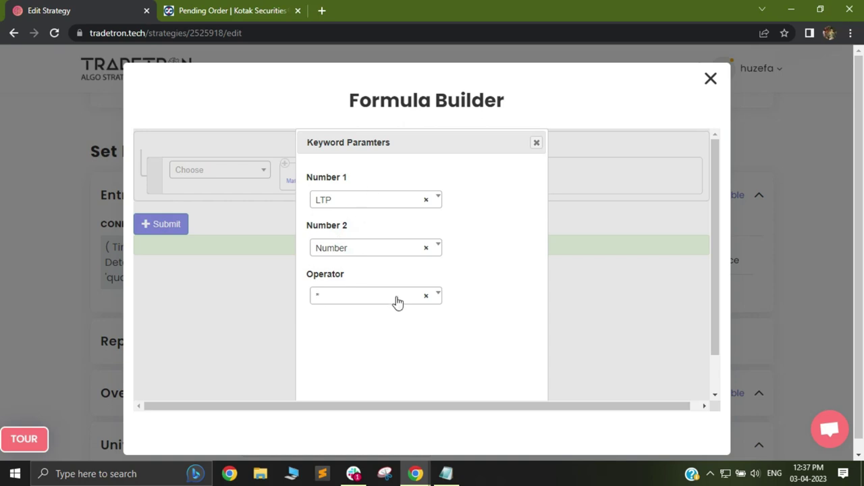
pyautogui.scroll(-1, 396, 300)
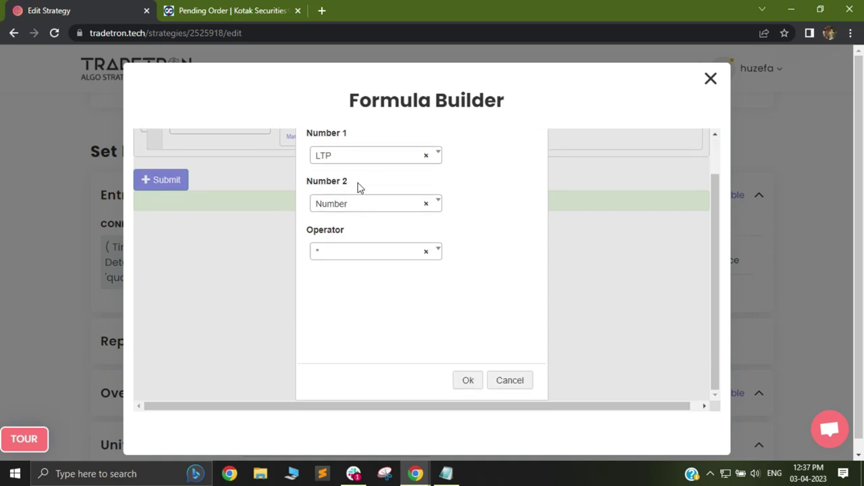
pyautogui.click(468, 381)
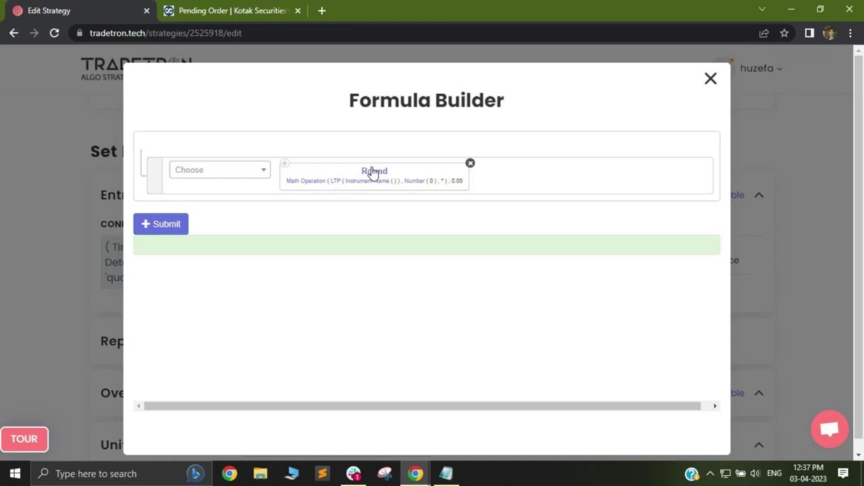
# Point the LTP at the NFO NIFTY 50 Current Week CE ATM option
pyautogui.click(367, 181)
pyautogui.click(260, 200)
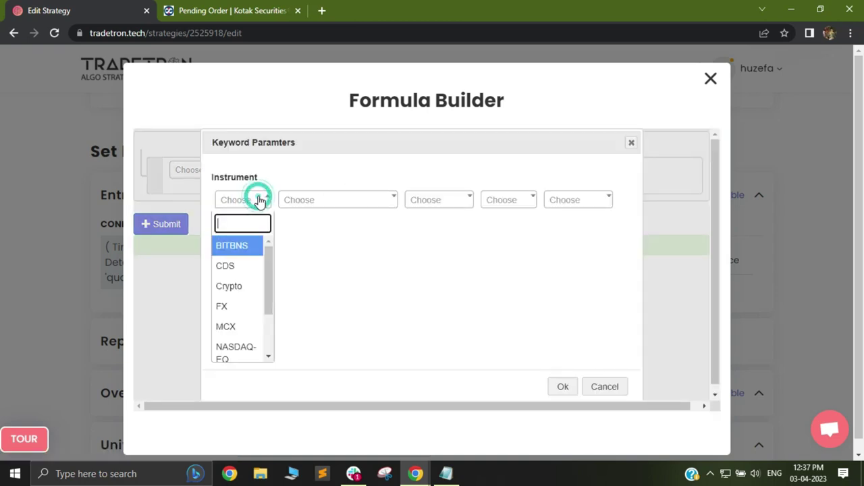
pyautogui.scroll(-2, 233, 308)
pyautogui.scroll(2, 232, 294)
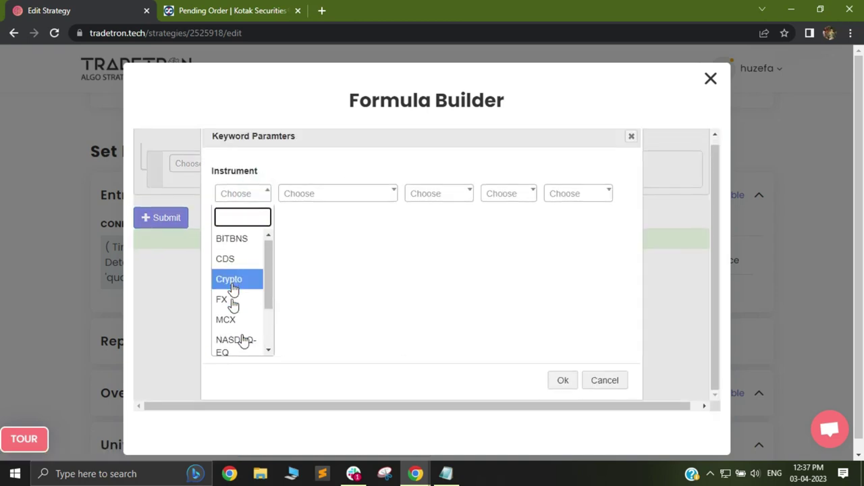
pyautogui.scroll(-3, 233, 294)
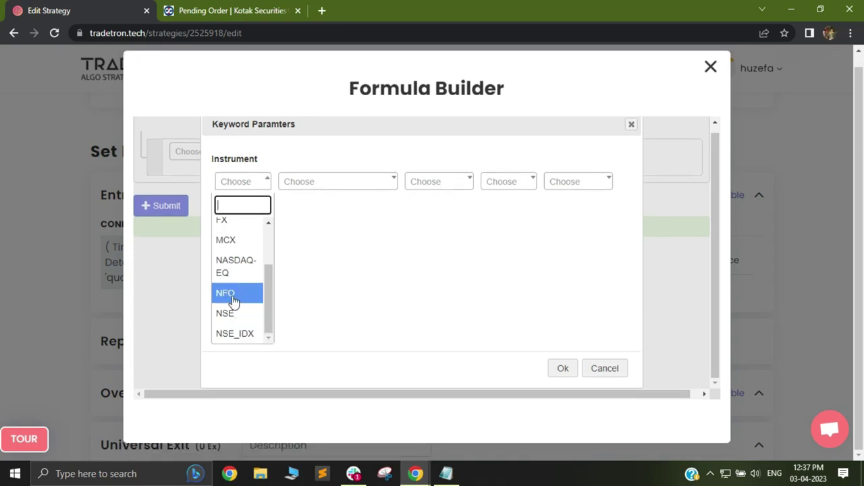
pyautogui.click(233, 299)
pyautogui.click(343, 189)
pyautogui.write('nif')
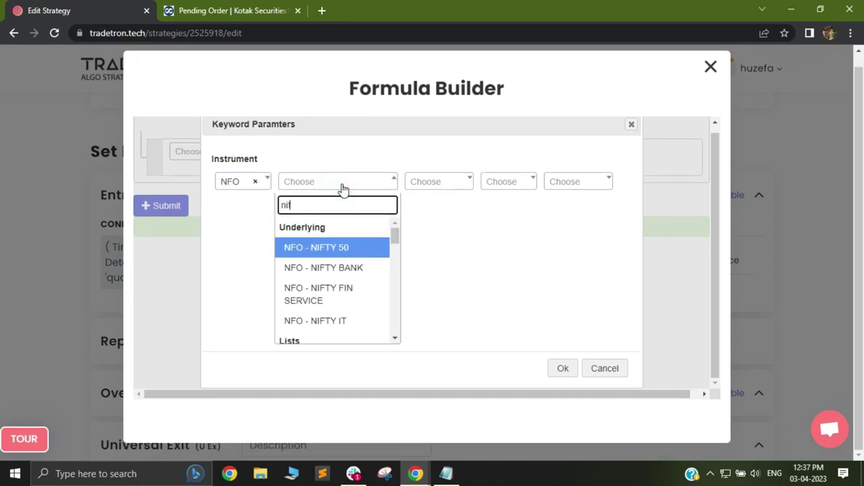
pyautogui.press('Return')
pyautogui.click(445, 187)
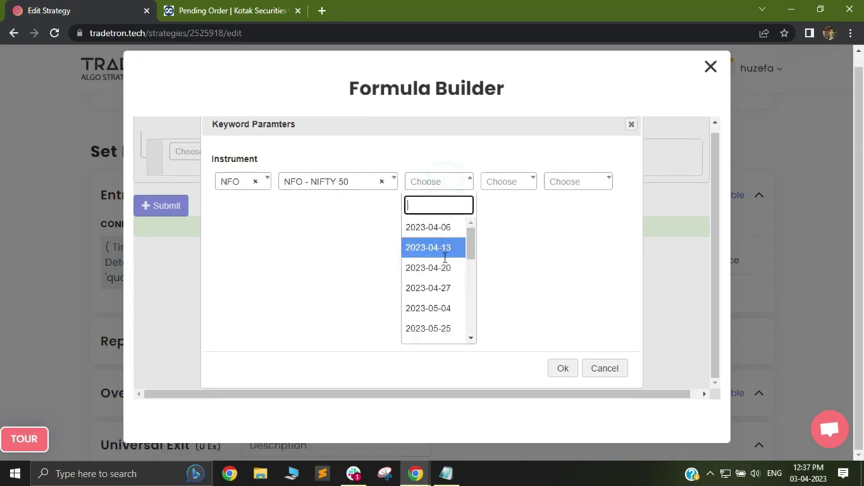
pyautogui.scroll(-3, 473, 314)
pyautogui.moveTo(473, 314); pyautogui.dragTo(449, 340)
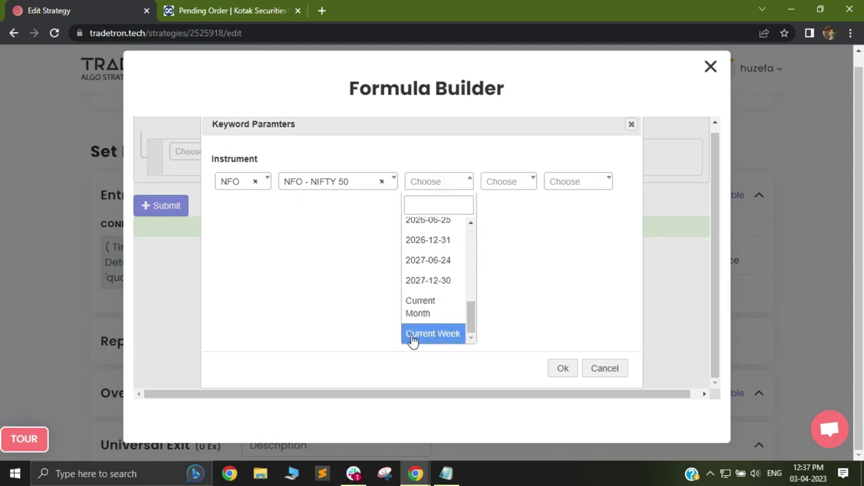
pyautogui.click(433, 334)
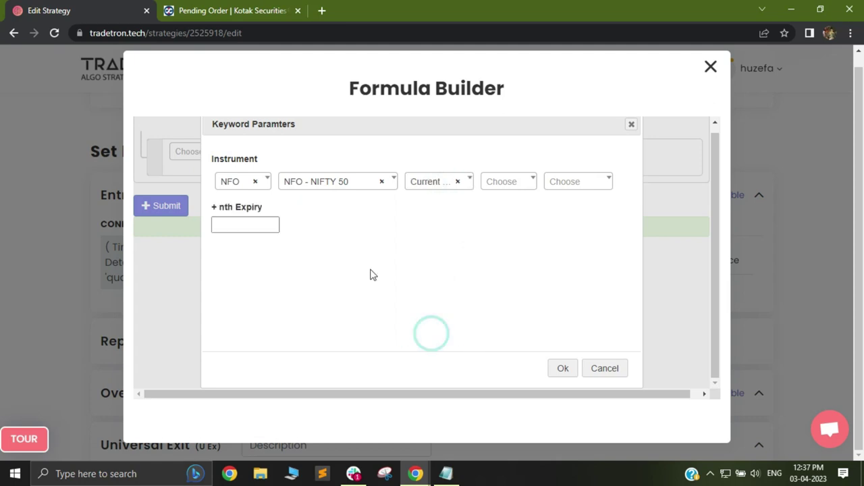
pyautogui.click(502, 183)
pyautogui.click(493, 229)
pyautogui.click(571, 183)
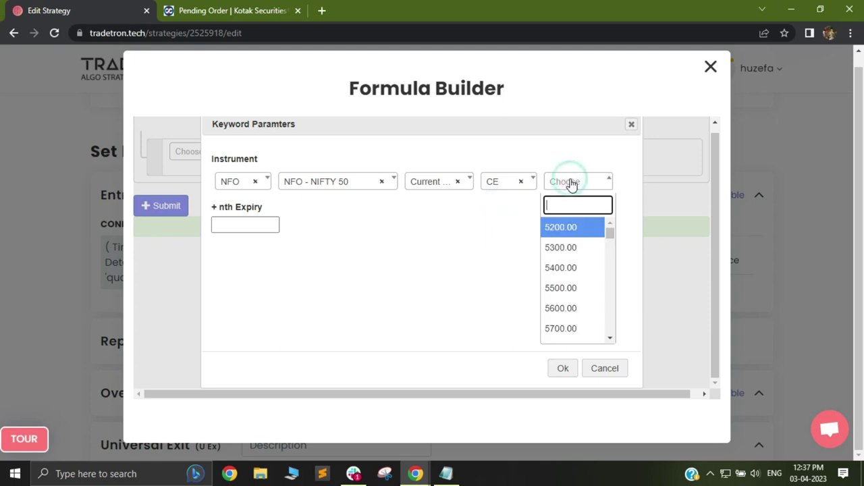
pyautogui.write('a')
pyautogui.click(562, 230)
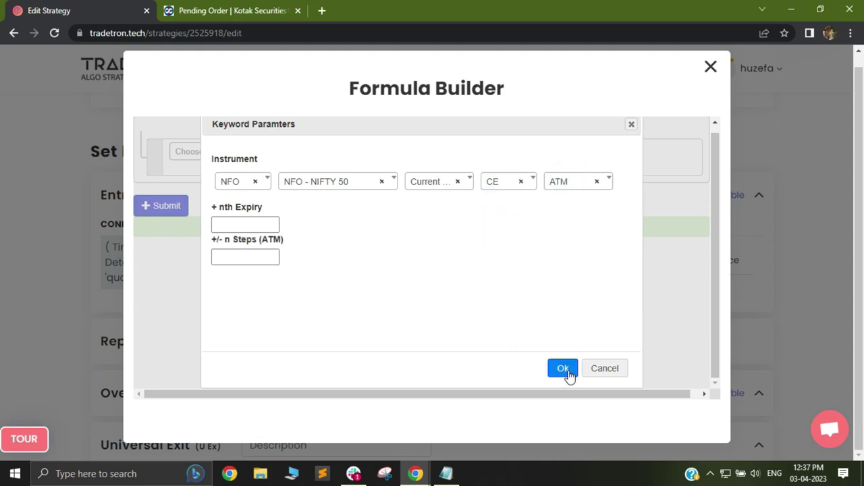
pyautogui.click(565, 369)
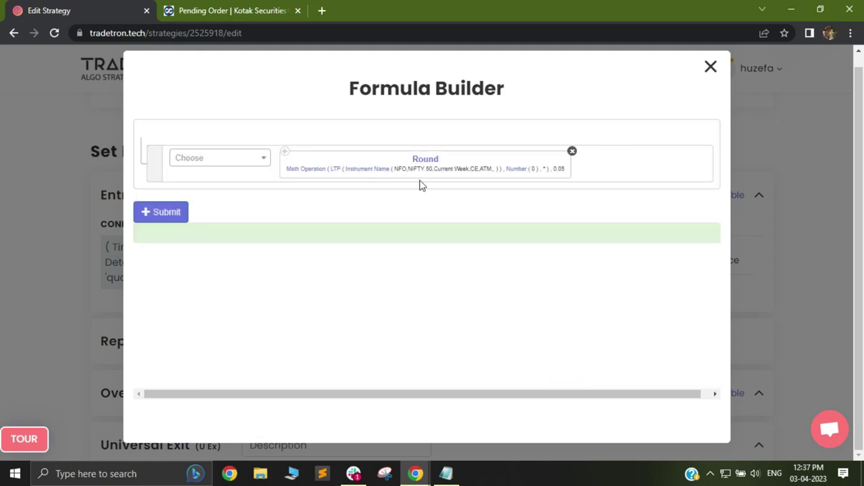
# Set the multiplier to 0.5, submit the formula, and return to the position builder
pyautogui.click(518, 170)
pyautogui.click(345, 205)
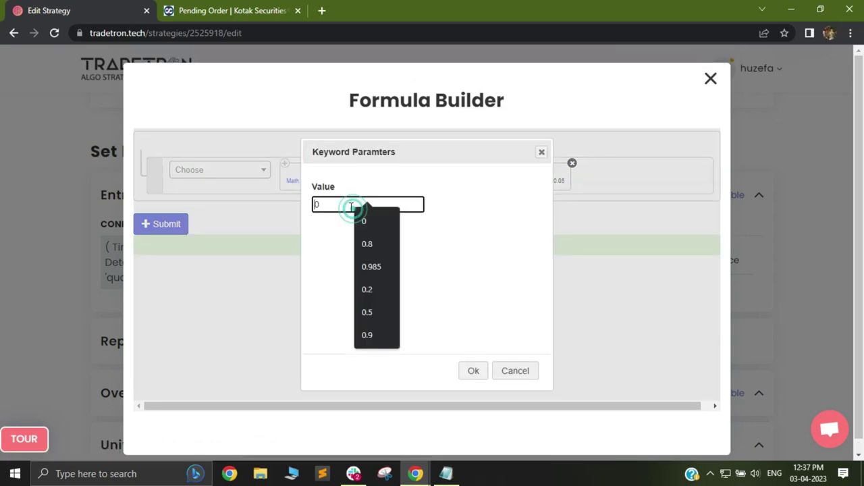
pyautogui.write('.5')
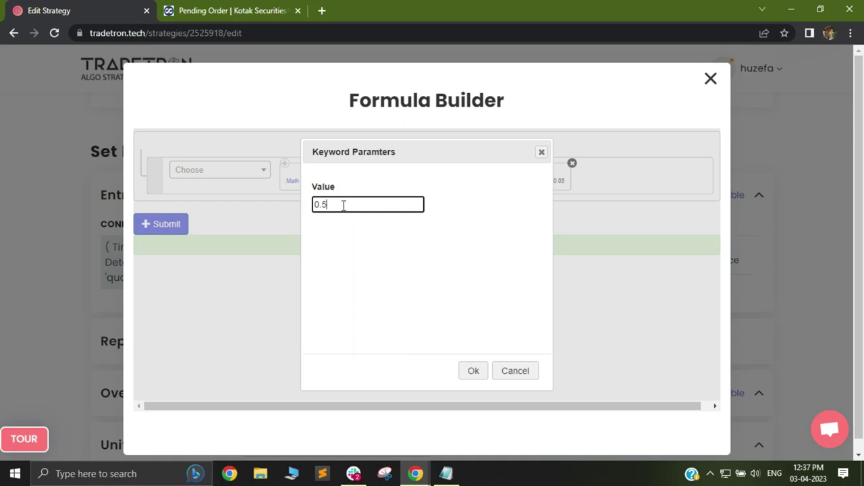
pyautogui.click(472, 372)
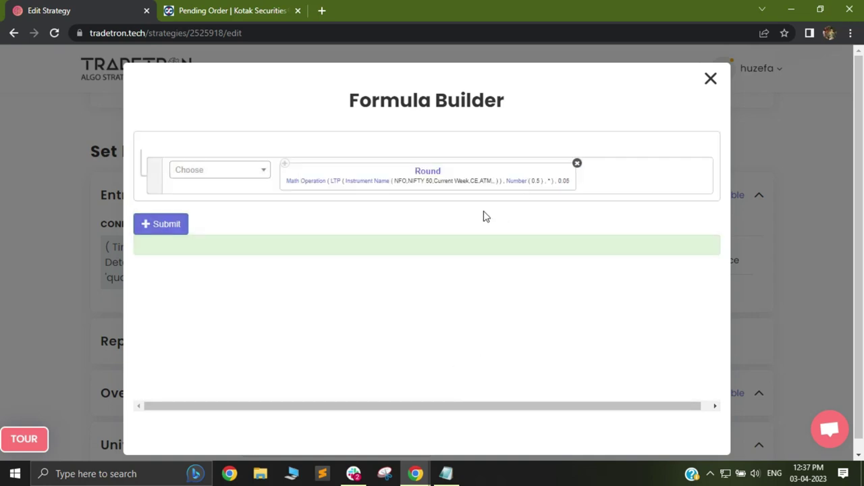
pyautogui.click(171, 225)
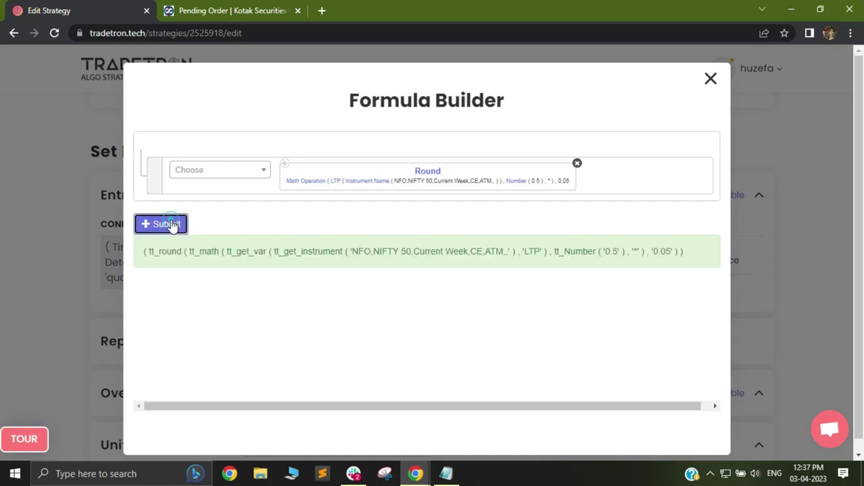
pyautogui.click(710, 78)
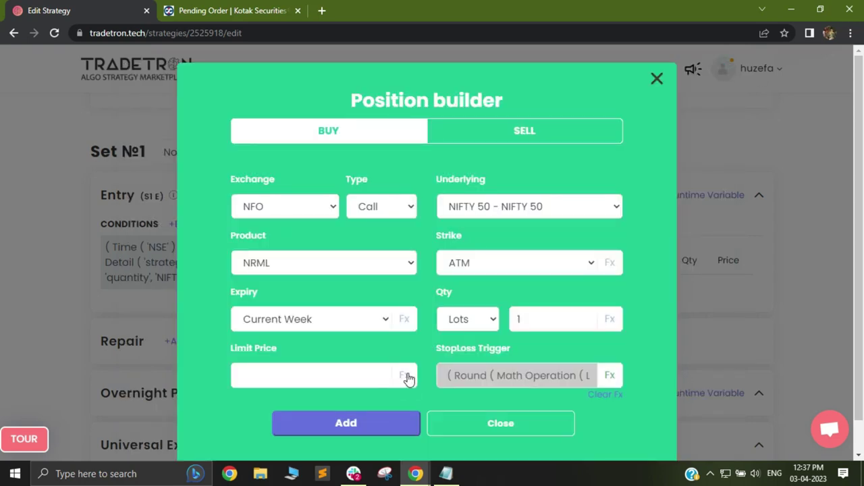
# Start a limit-price formula with Round of a Math Operation to base 0.05
pyautogui.click(405, 376)
pyautogui.click(223, 177)
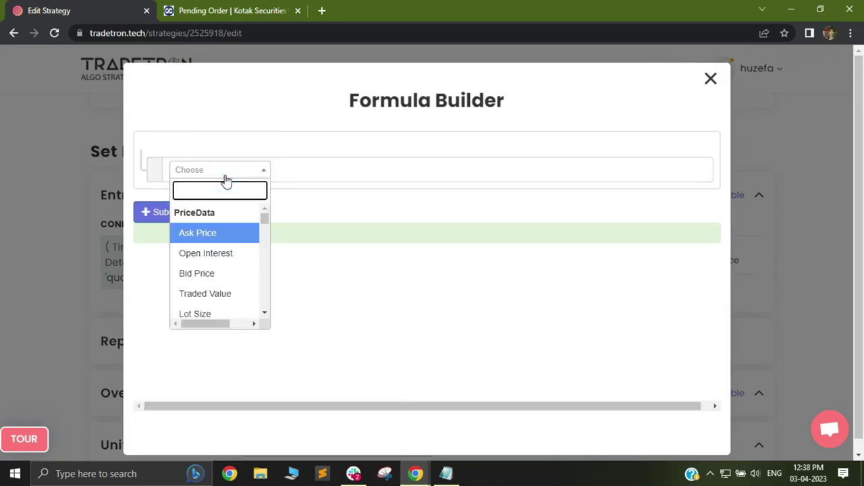
pyautogui.write('Round')
pyautogui.press('Return')
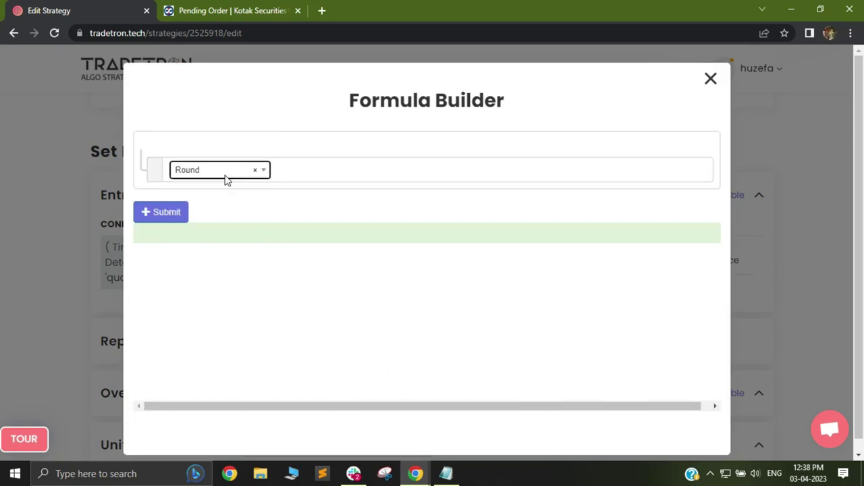
pyautogui.write('math')
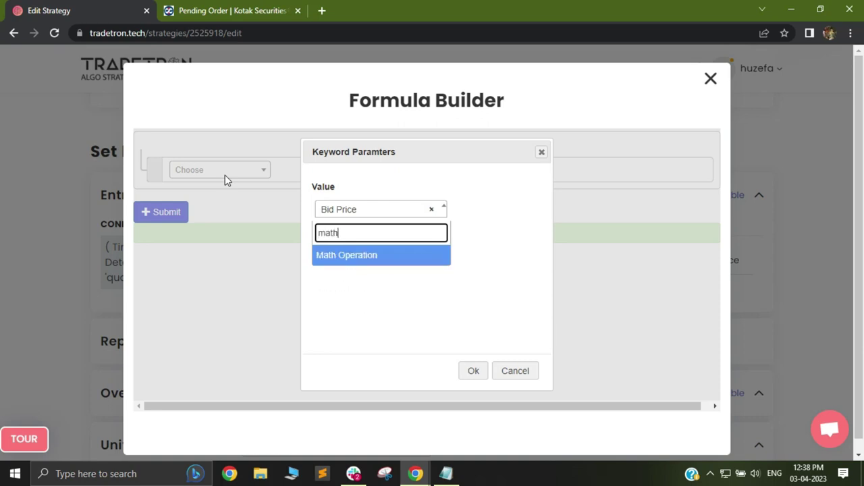
pyautogui.press('Return')
pyautogui.write('0.05')
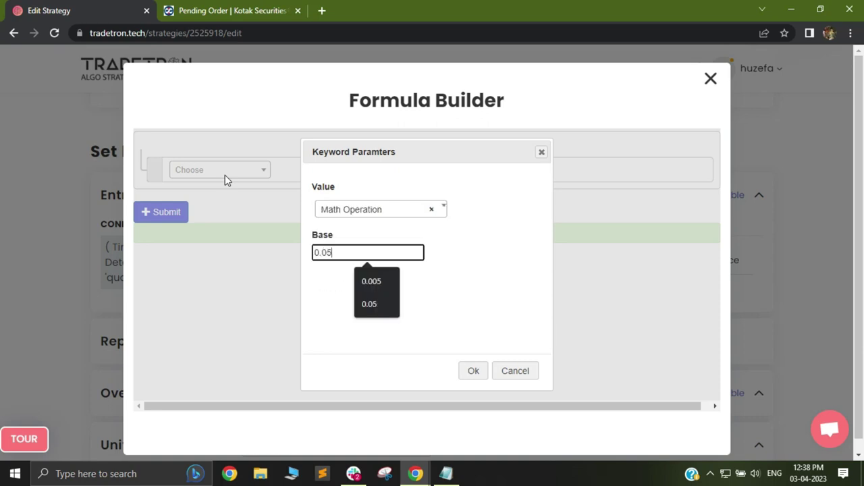
pyautogui.press('Tab')
pyautogui.press('Return')
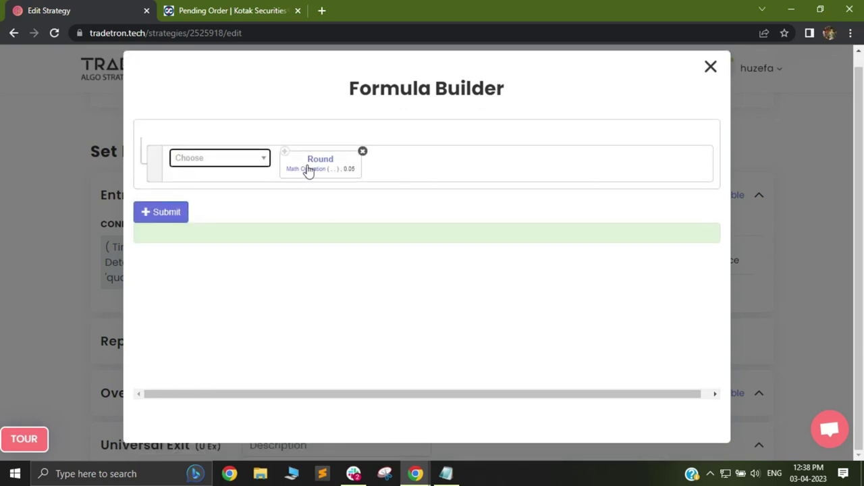
# Set the Math Operation to LTP multiplied by Number
pyautogui.click(308, 169)
pyautogui.click(359, 189)
pyautogui.write('ltp')
pyautogui.press('Return')
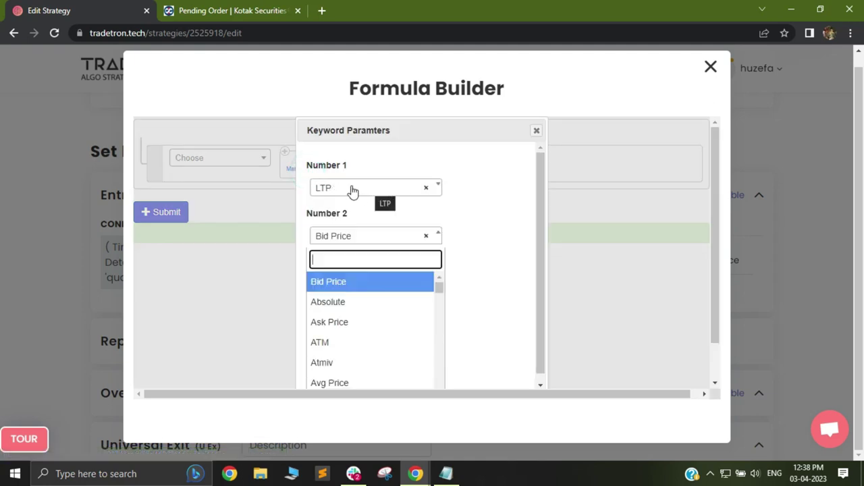
pyautogui.click(380, 194)
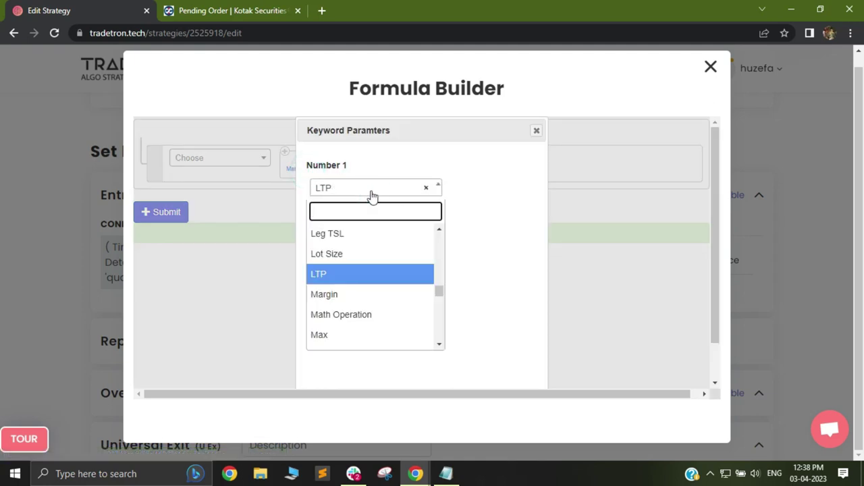
pyautogui.click(479, 196)
pyautogui.click(334, 237)
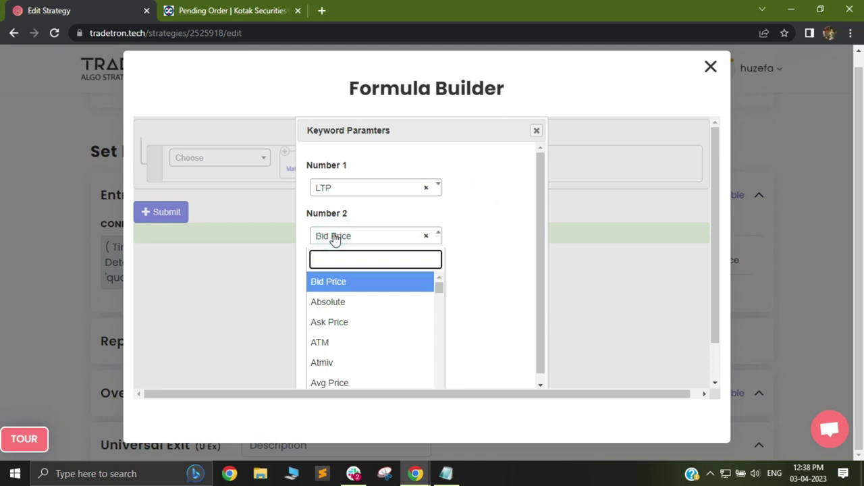
pyautogui.write('num')
pyautogui.click(347, 302)
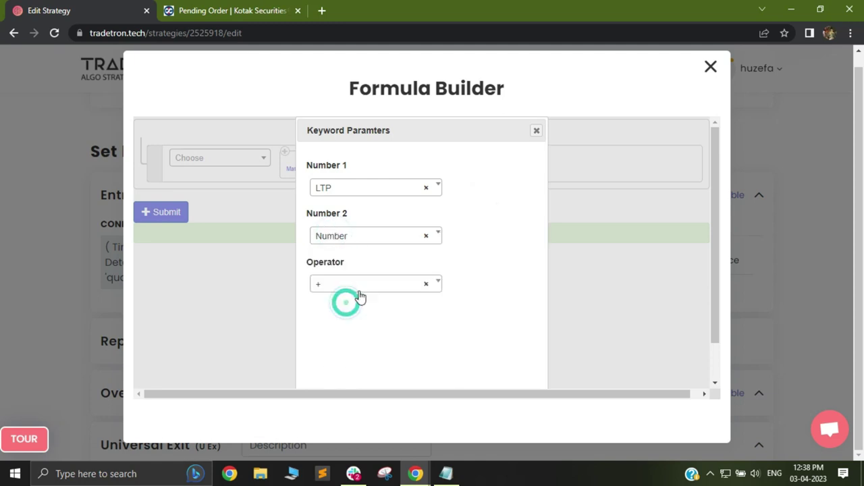
pyautogui.scroll(-1, 358, 268)
pyautogui.click(347, 241)
pyautogui.click(328, 327)
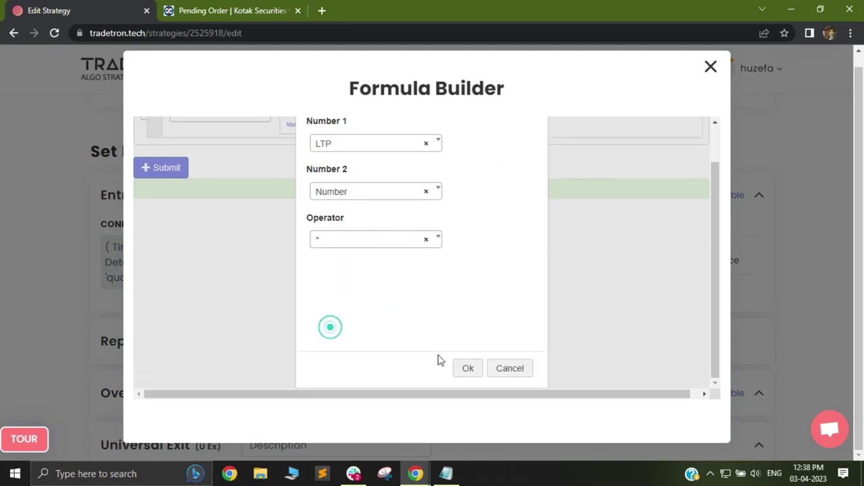
pyautogui.click(467, 369)
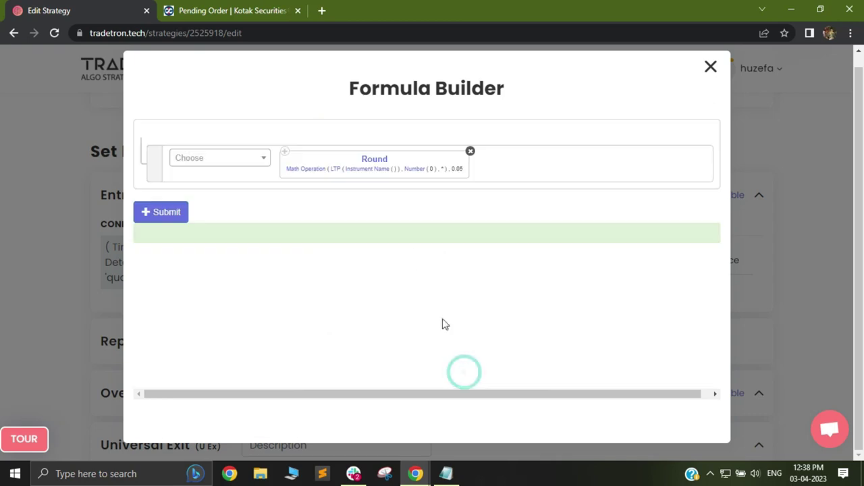
# Take the LTP from the NFO NIFTY 50 Current Week ATM CE option
pyautogui.click(361, 169)
pyautogui.click(253, 194)
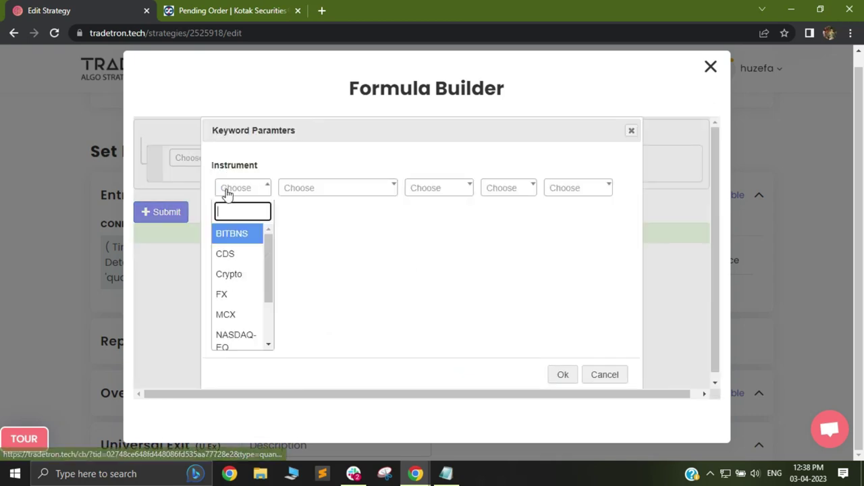
pyautogui.scroll(-2, 233, 314)
pyautogui.click(233, 305)
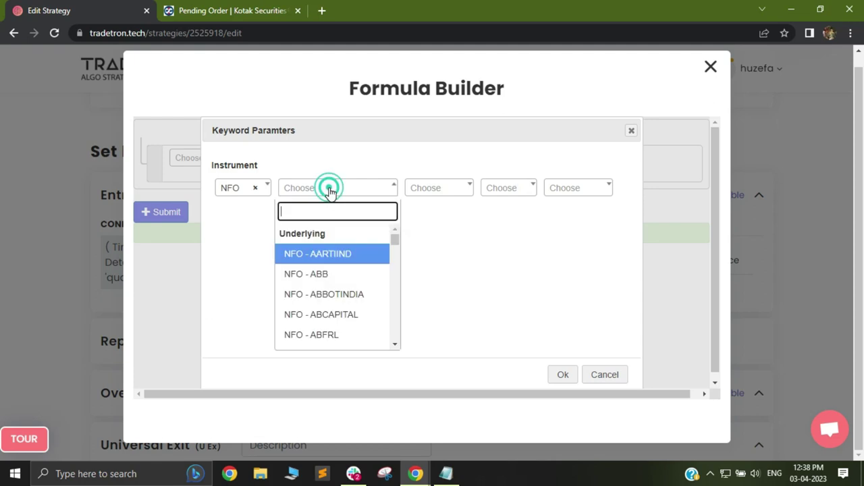
pyautogui.write('nifty')
pyautogui.press('Return')
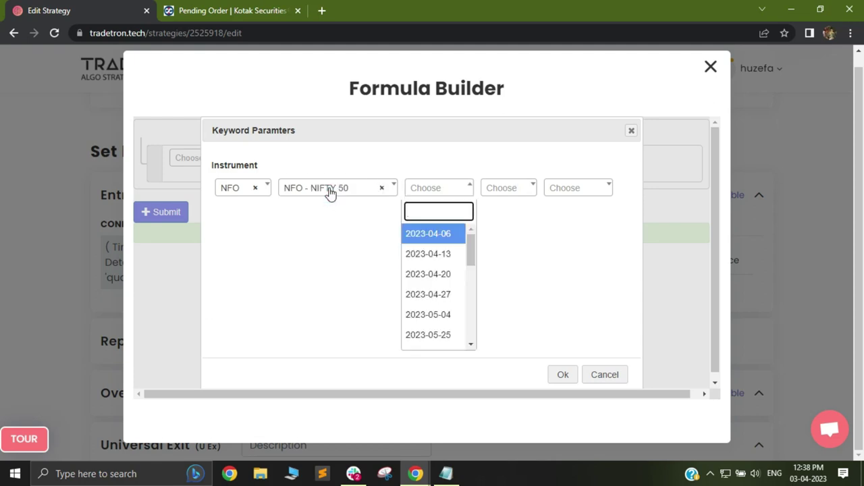
pyautogui.moveTo(471, 257); pyautogui.dragTo(469, 341)
pyautogui.click(461, 338)
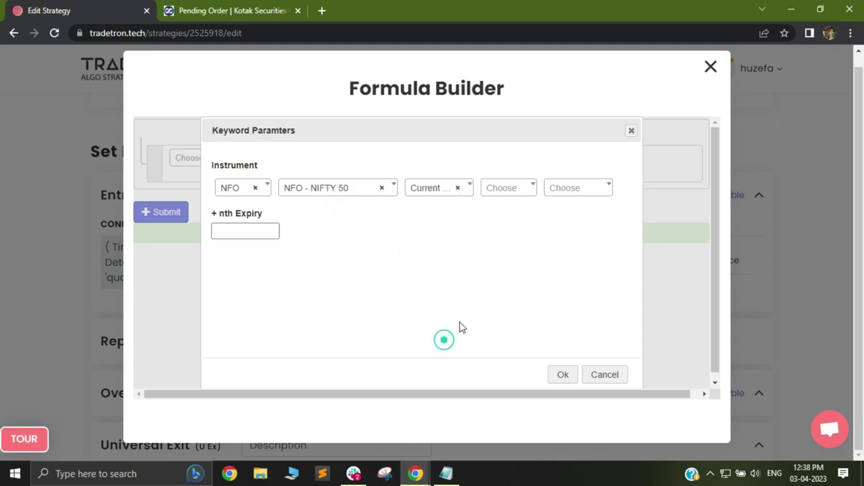
pyautogui.click(508, 191)
pyautogui.click(502, 237)
pyautogui.click(575, 187)
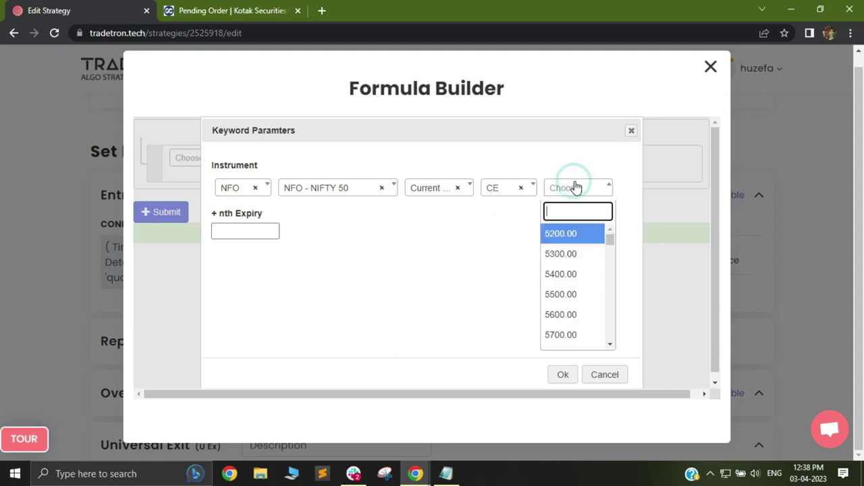
pyautogui.write('a')
pyautogui.click(557, 375)
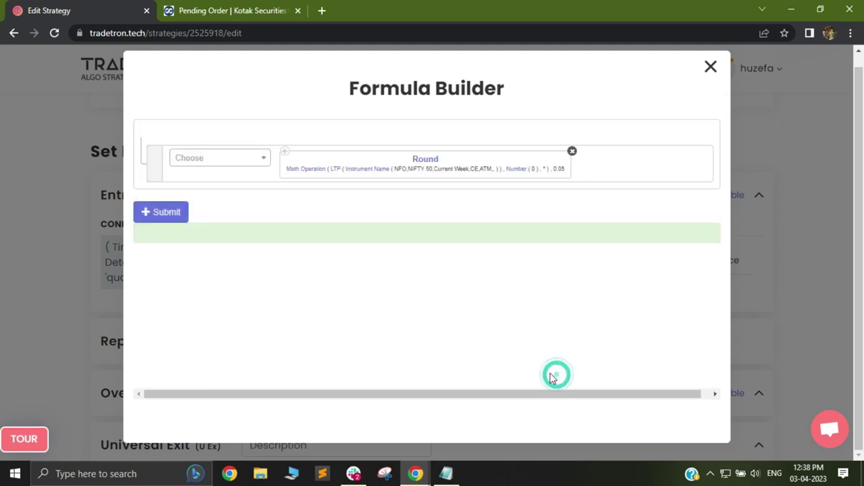
# Change the multiplier to 0.55 and generate the tt_round limit-price formula text
pyautogui.click(515, 170)
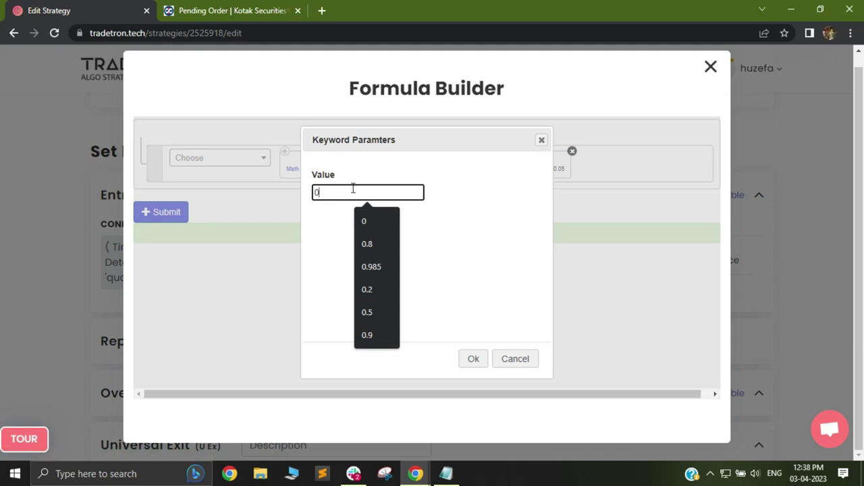
pyautogui.write('.55')
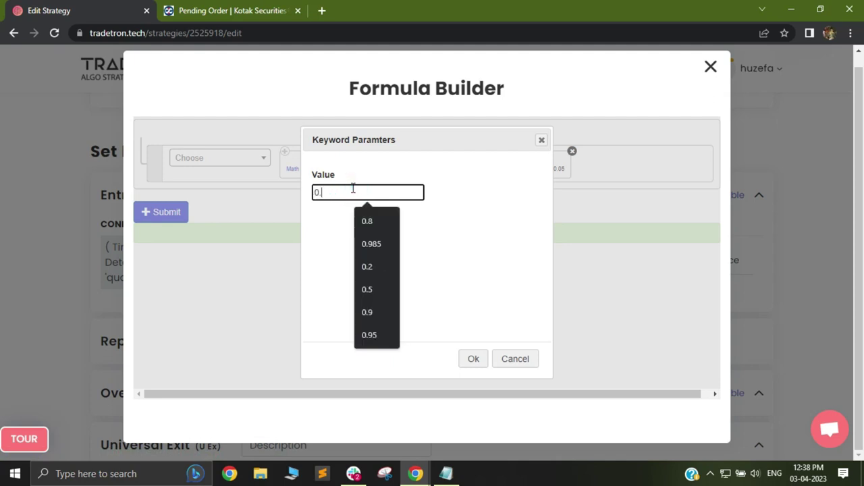
pyautogui.click(473, 360)
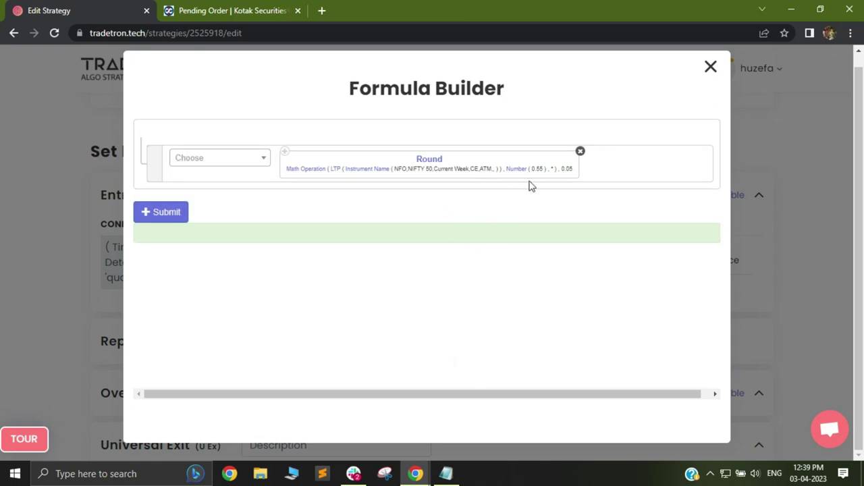
pyautogui.click(166, 220)
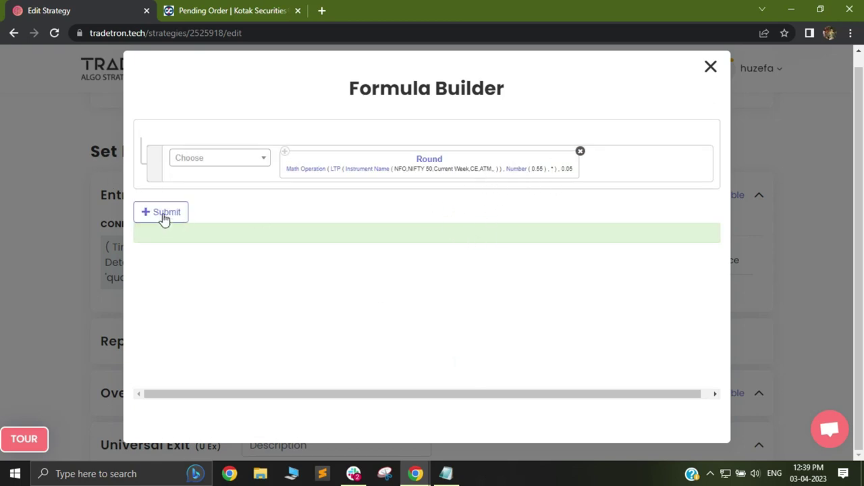
pyautogui.click(164, 217)
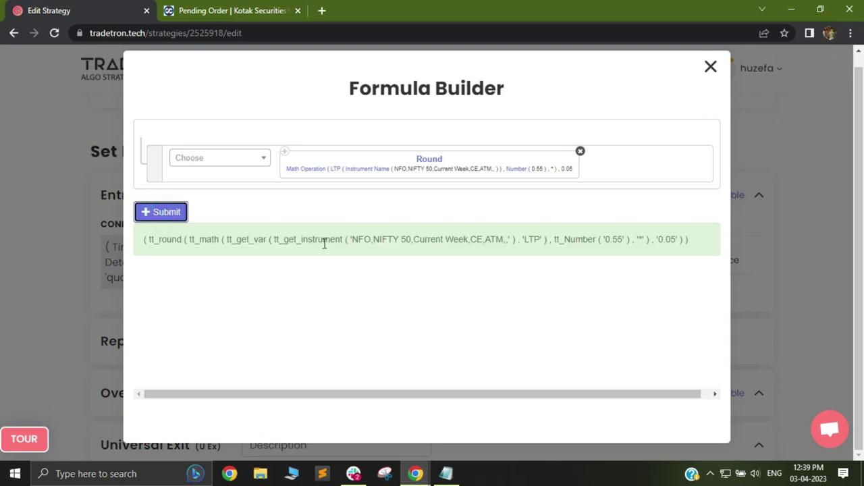
# Finish the formula and add the NIFTY call position with it as the stop-loss trigger
pyautogui.click(711, 68)
pyautogui.click(348, 414)
pyautogui.click(482, 412)
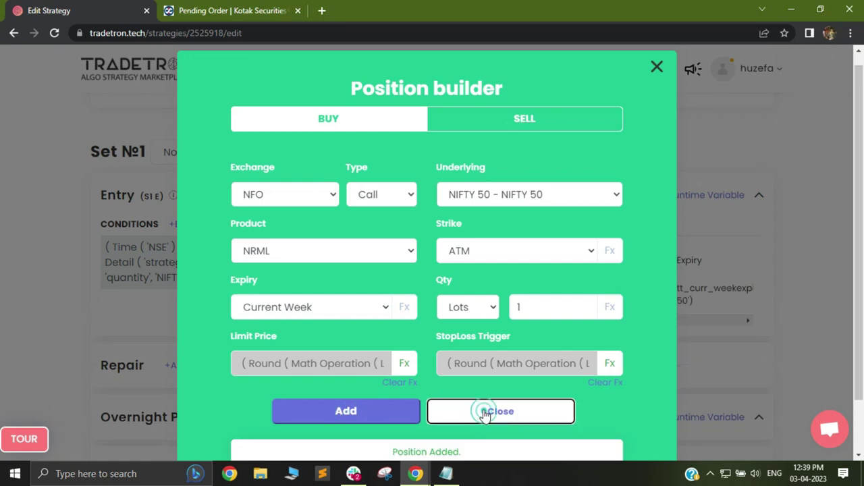
# Set the strategy's condition checking frequency to Check continuously
pyautogui.scroll(-4, 416, 263)
pyautogui.scroll(1, 414, 277)
pyautogui.scroll(-7, 411, 294)
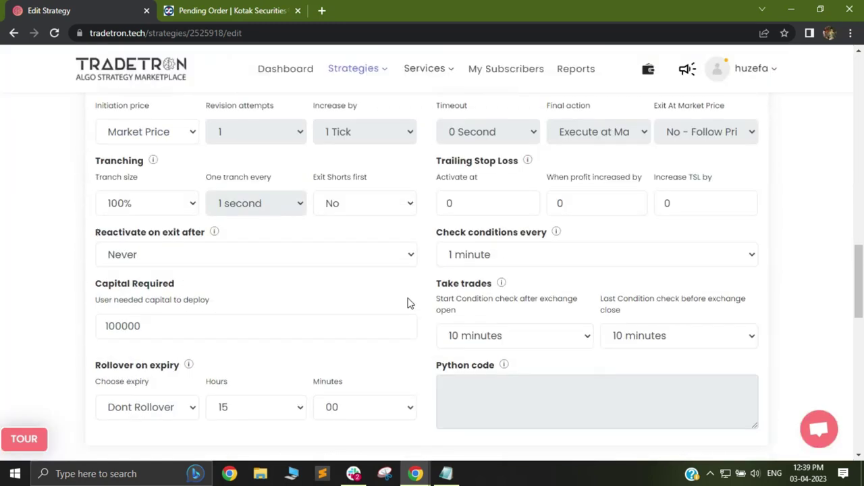
pyautogui.scroll(4, 452, 322)
pyautogui.scroll(-1, 446, 324)
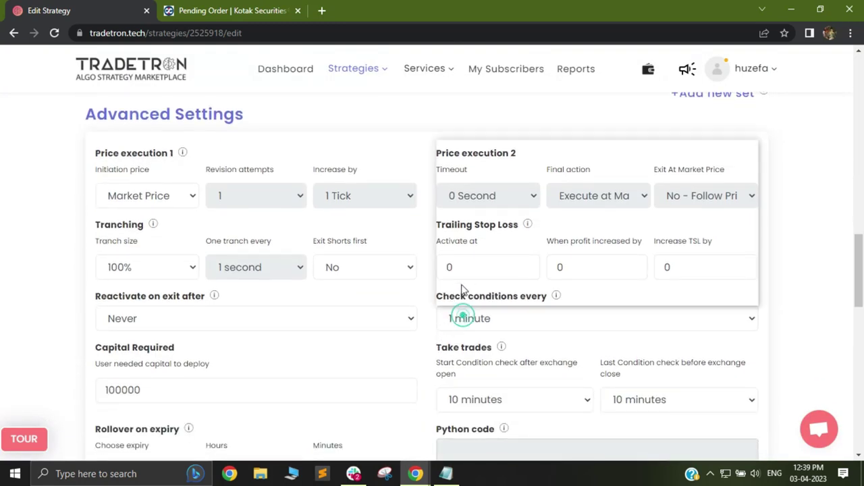
pyautogui.click(459, 316)
pyautogui.click(474, 153)
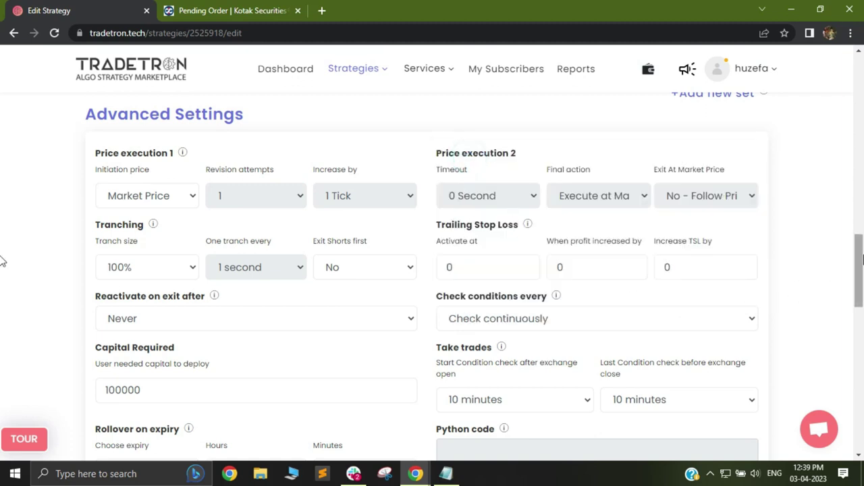
pyautogui.scroll(-8, 4, 297)
# Update the SLL on entry strategy and deploy it as Live Auto with Kotak Securities as NFO broker
pyautogui.click(446, 373)
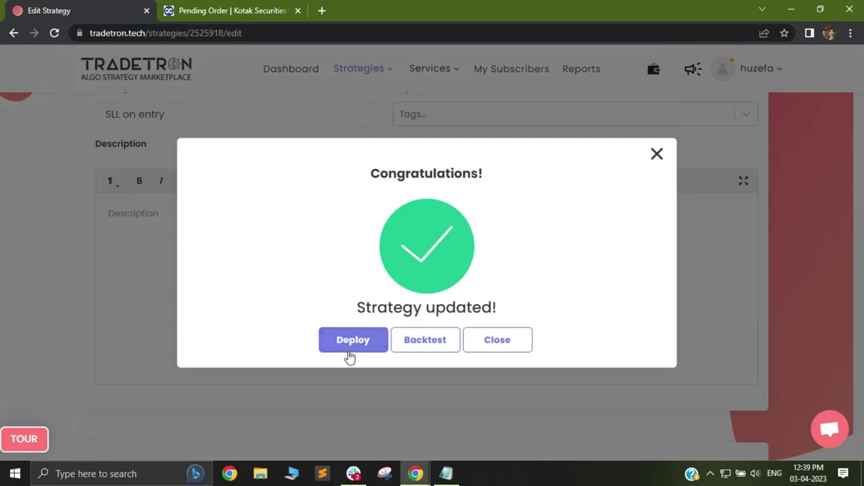
pyautogui.click(350, 341)
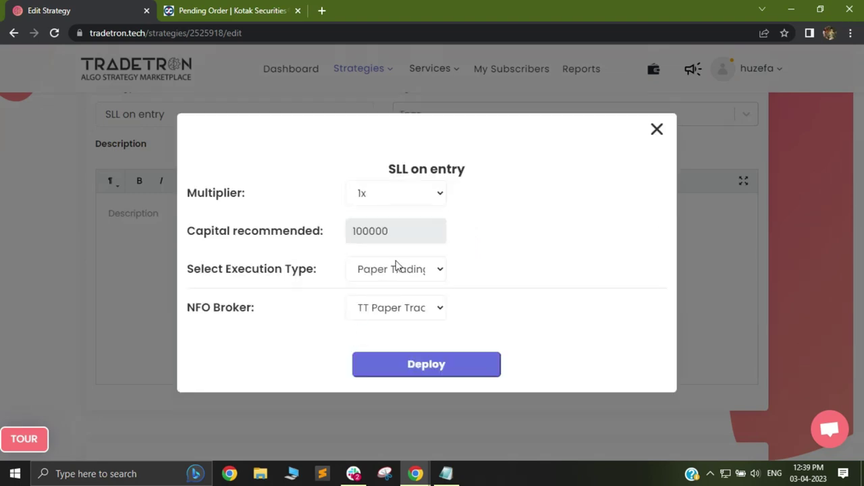
pyautogui.click(396, 265)
pyautogui.click(384, 343)
pyautogui.click(392, 310)
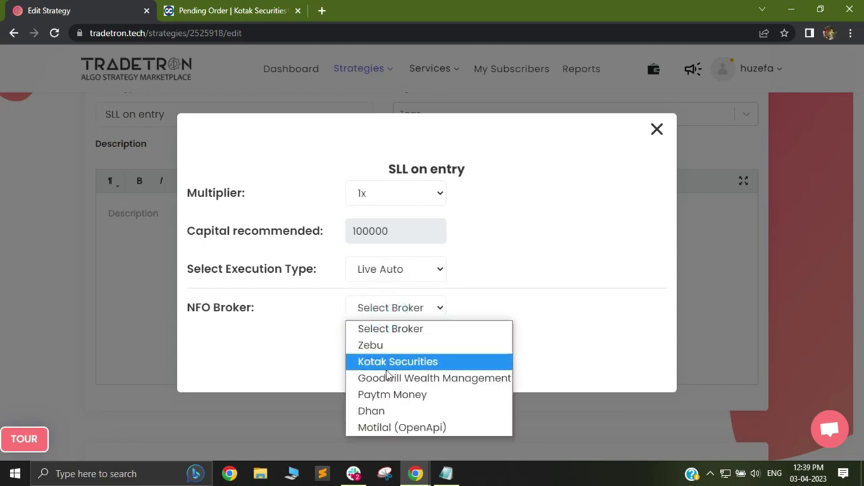
pyautogui.click(384, 363)
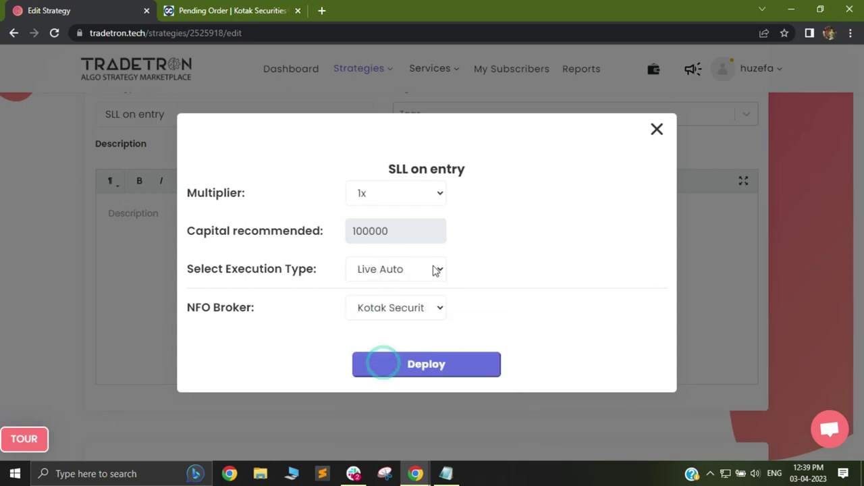
pyautogui.click(423, 366)
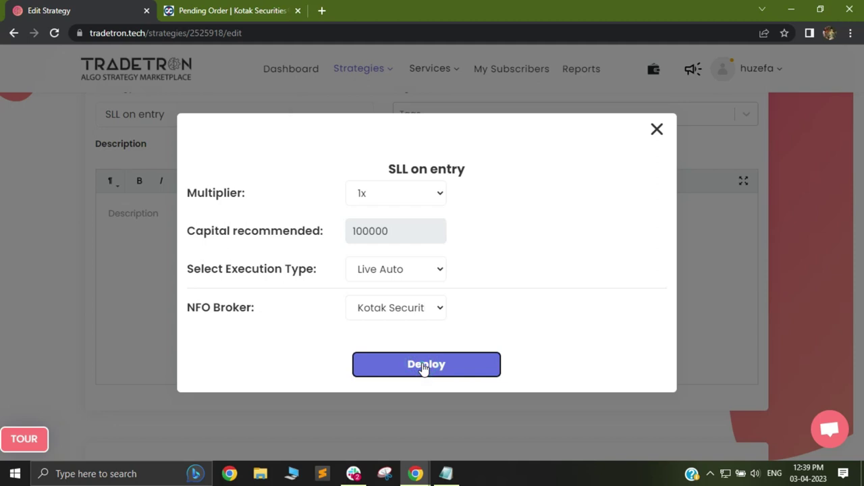
pyautogui.click(542, 106)
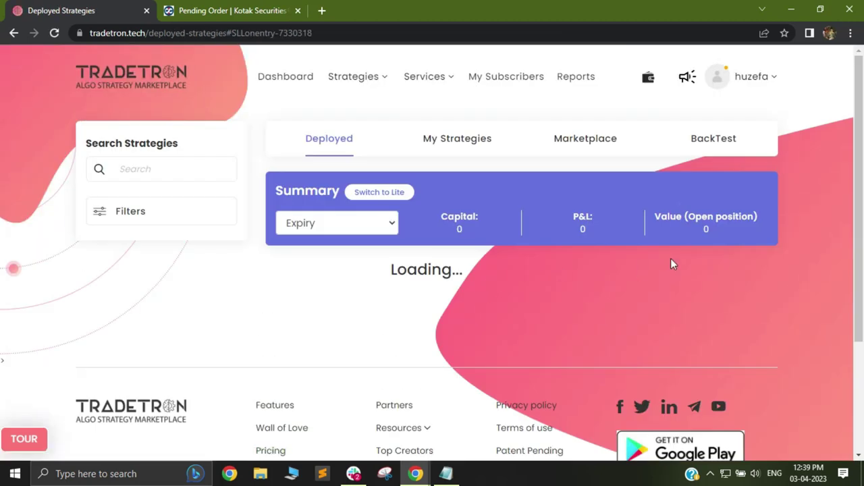
pyautogui.click(126, 212)
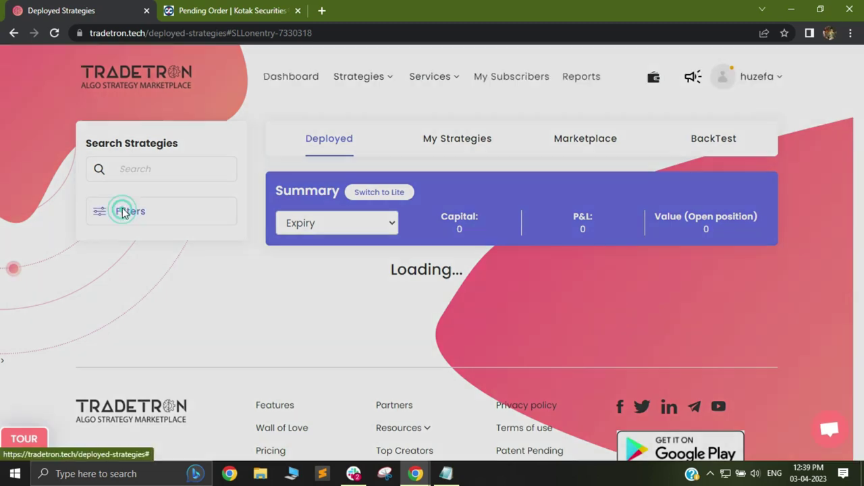
pyautogui.click(288, 216)
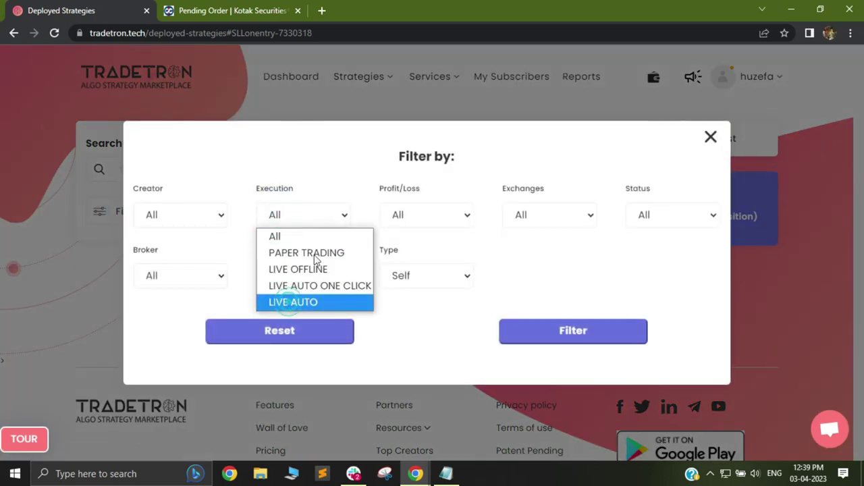
pyautogui.click(306, 304)
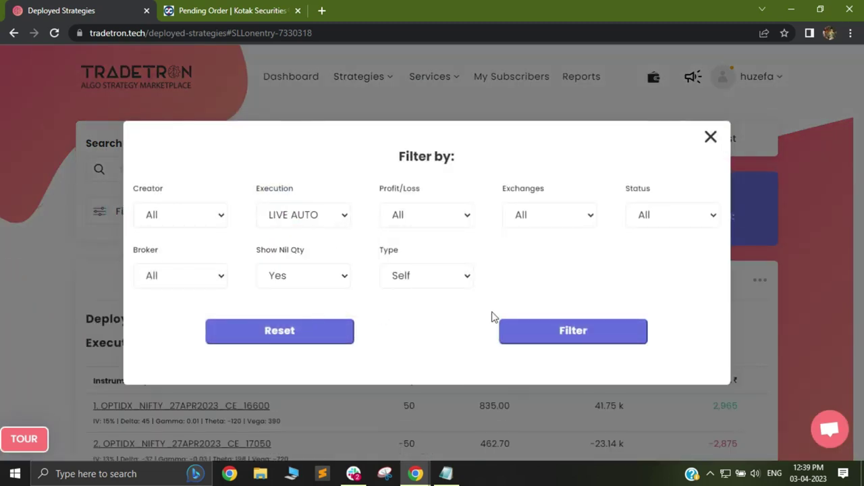
pyautogui.click(551, 345)
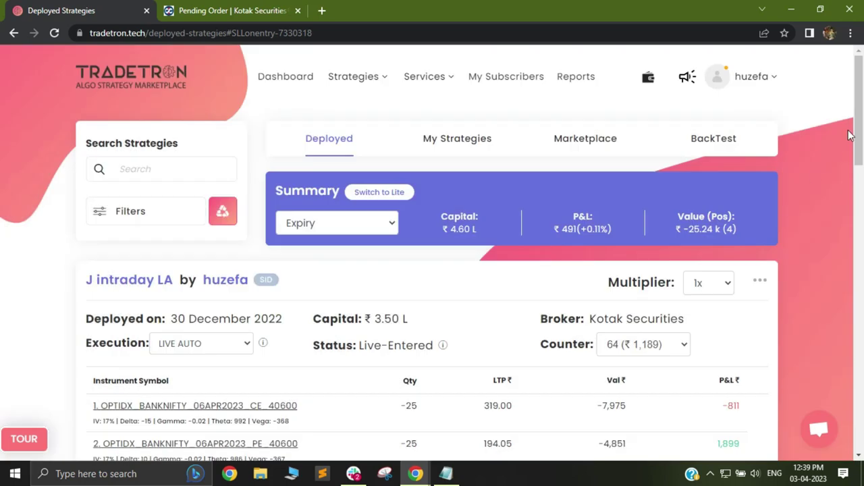
pyautogui.moveTo(858, 131); pyautogui.dragTo(861, 227)
pyautogui.scroll(-6, 239, 181)
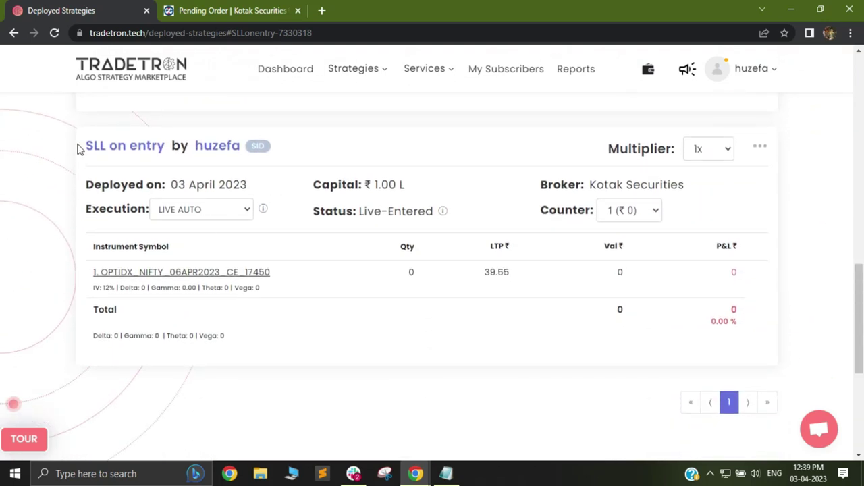
pyautogui.moveTo(79, 149); pyautogui.dragTo(246, 162)
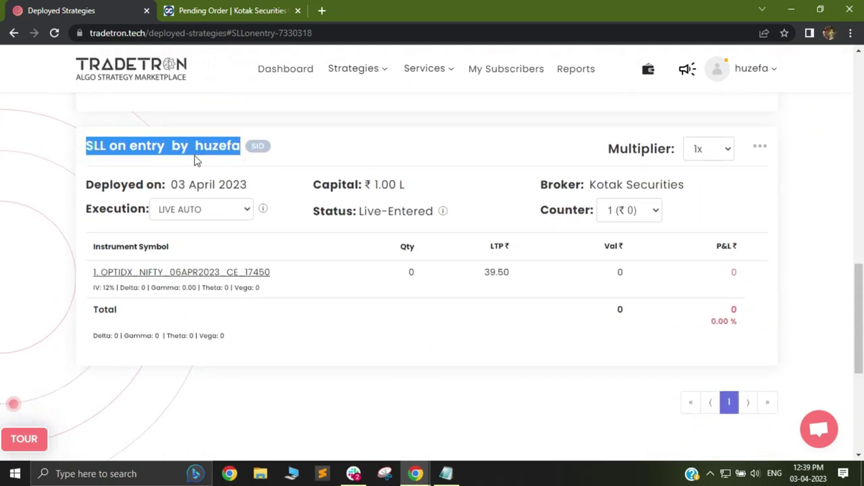
pyautogui.moveTo(333, 213); pyautogui.dragTo(424, 212)
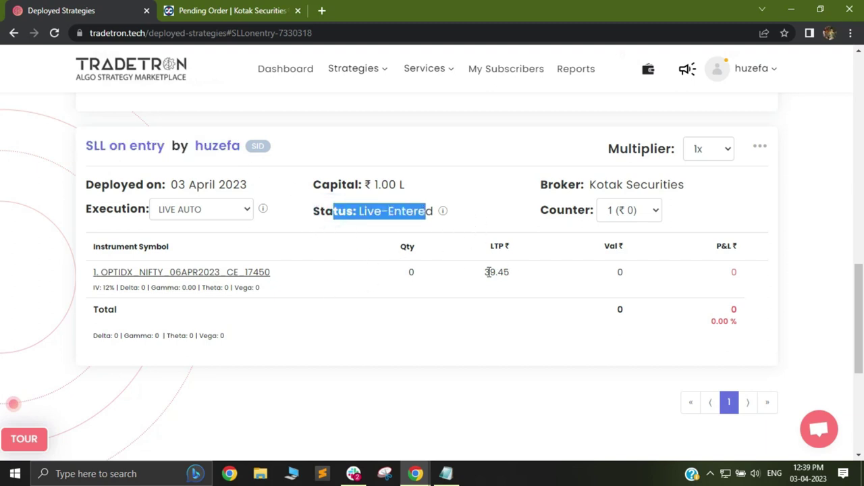
pyautogui.moveTo(485, 275); pyautogui.dragTo(511, 279)
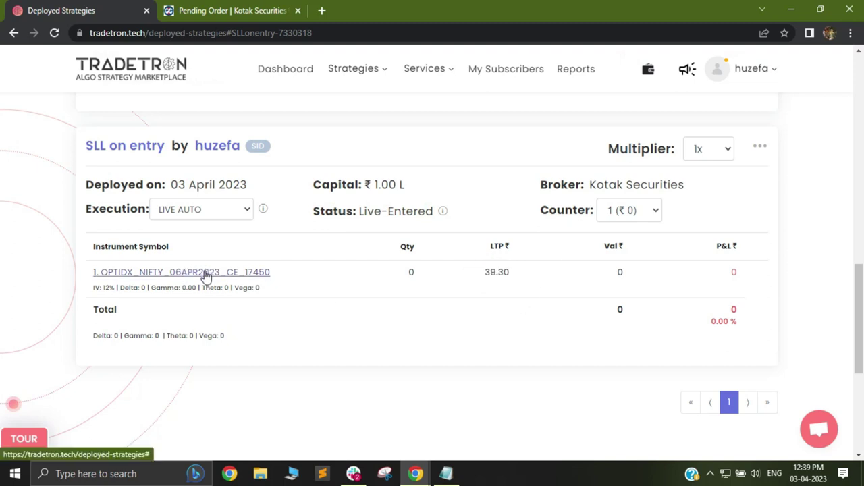
pyautogui.doubleClick(410, 272)
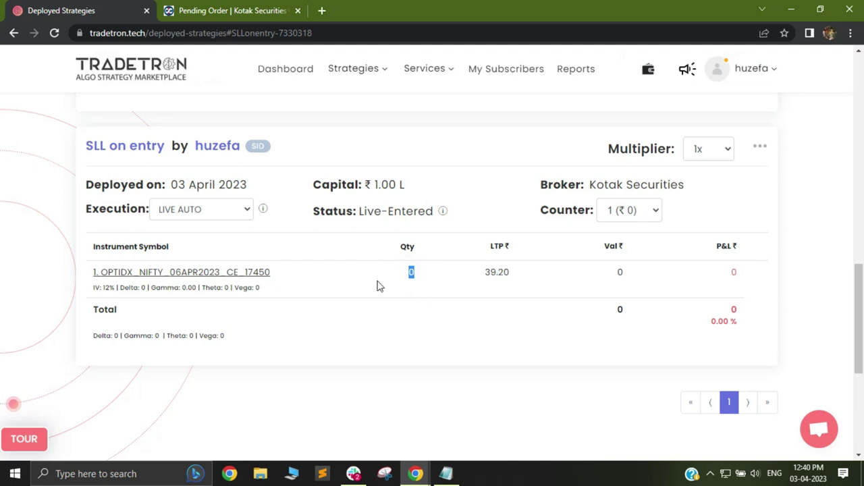
pyautogui.click(233, 274)
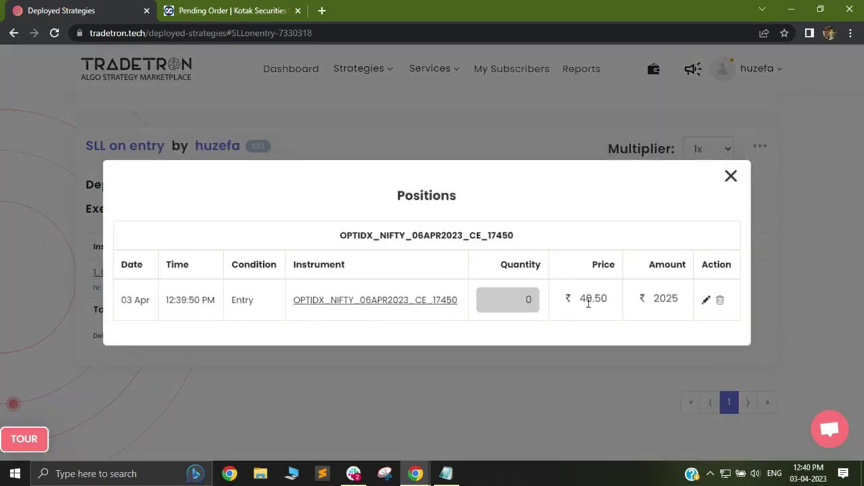
pyautogui.click(729, 183)
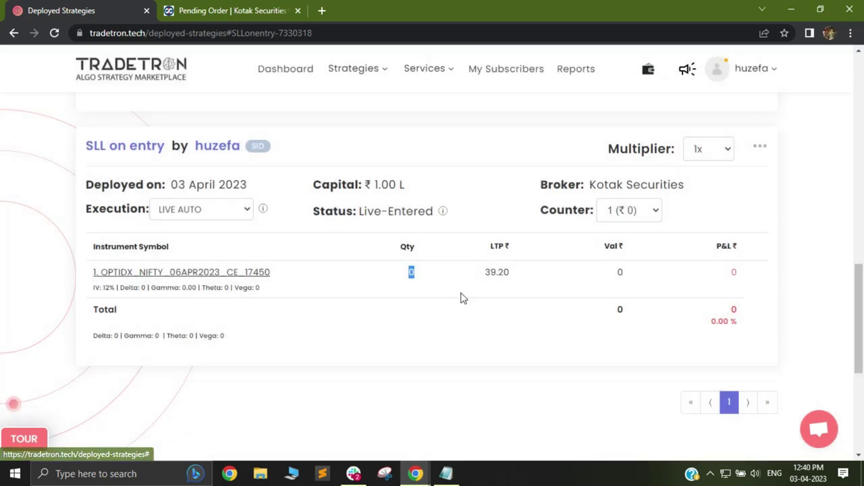
pyautogui.click(247, 8)
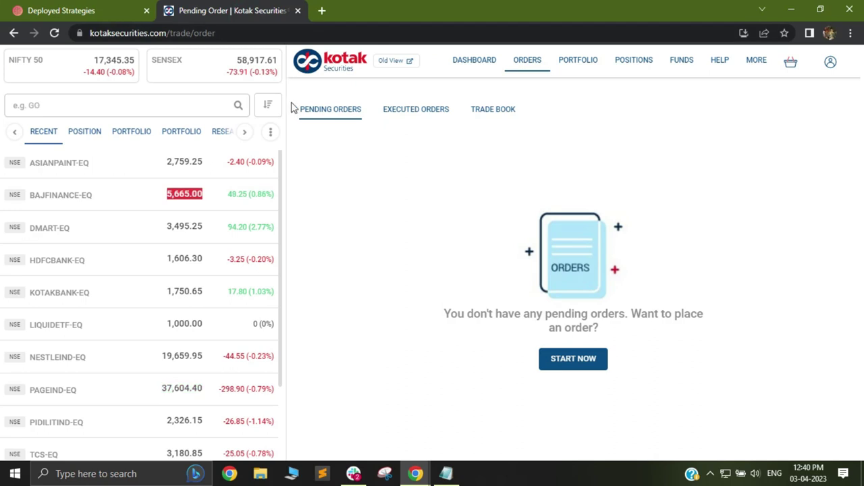
pyautogui.click(529, 62)
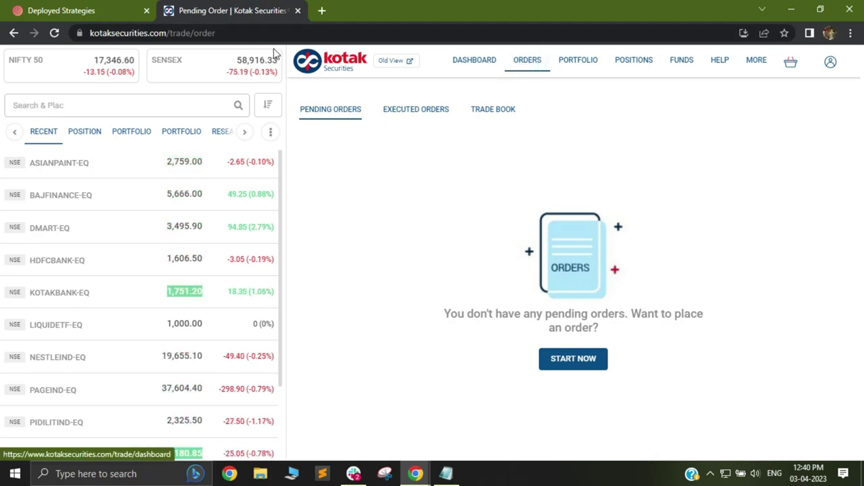
pyautogui.click(255, 32)
pyautogui.press('Return')
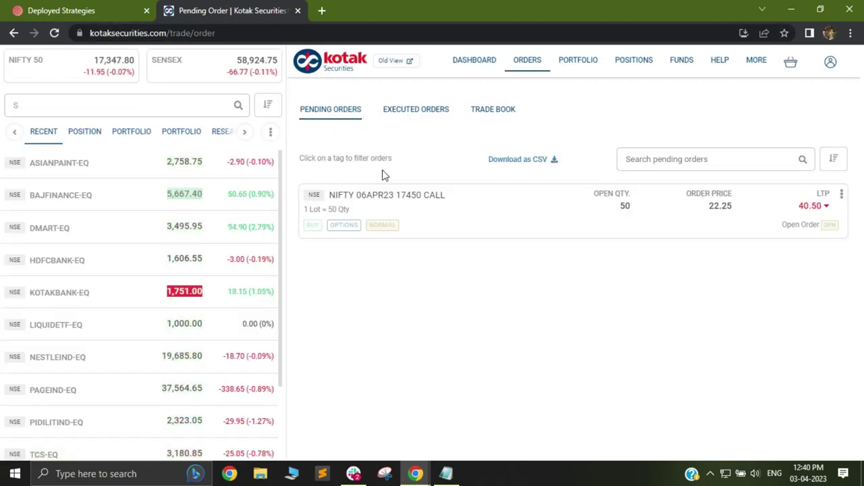
pyautogui.click(841, 198)
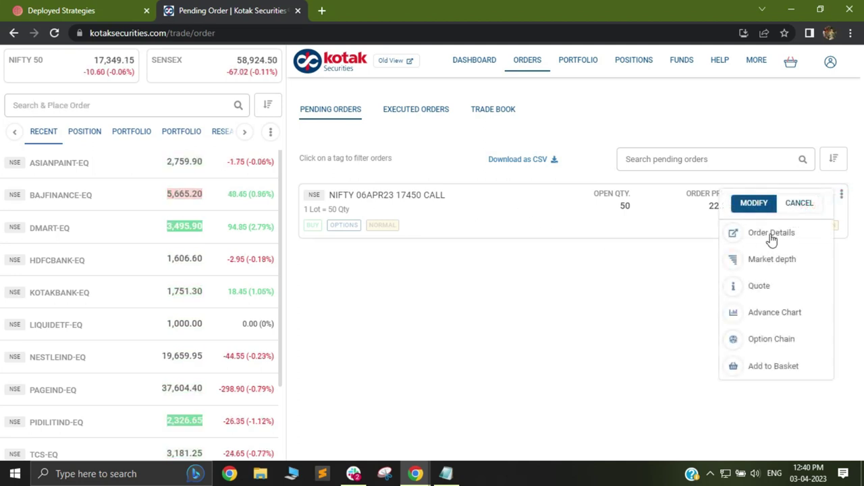
pyautogui.click(770, 237)
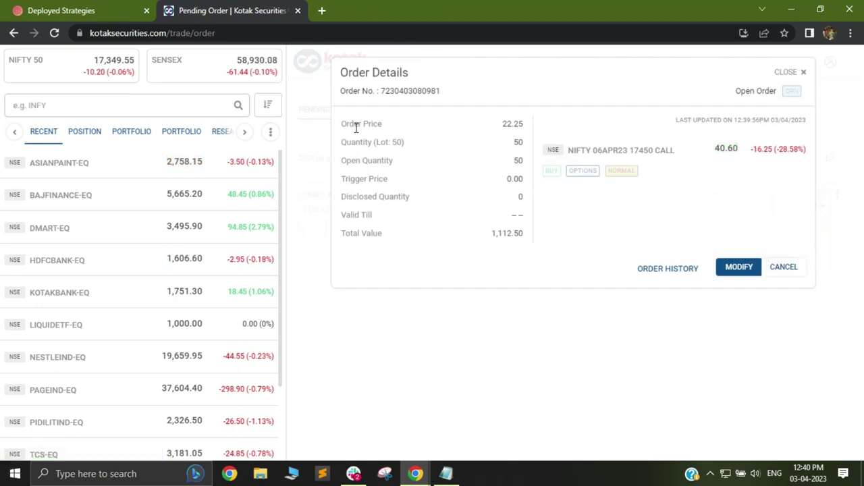
pyautogui.moveTo(349, 125); pyautogui.dragTo(525, 124)
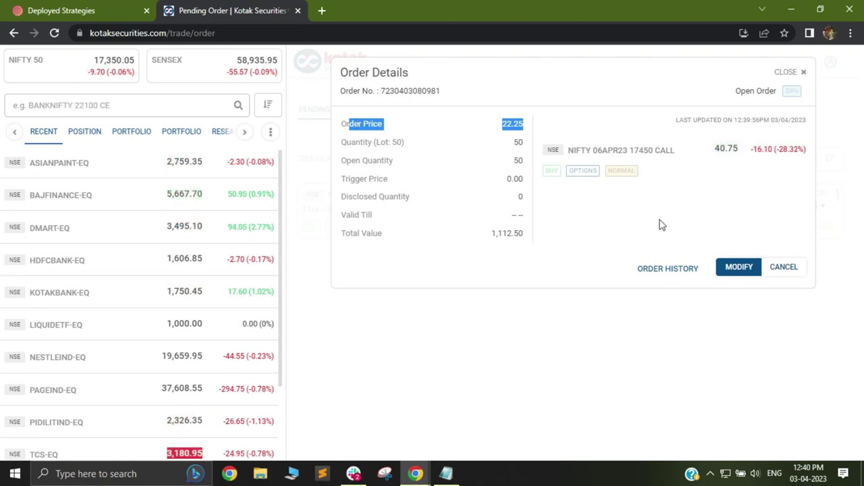
pyautogui.click(801, 74)
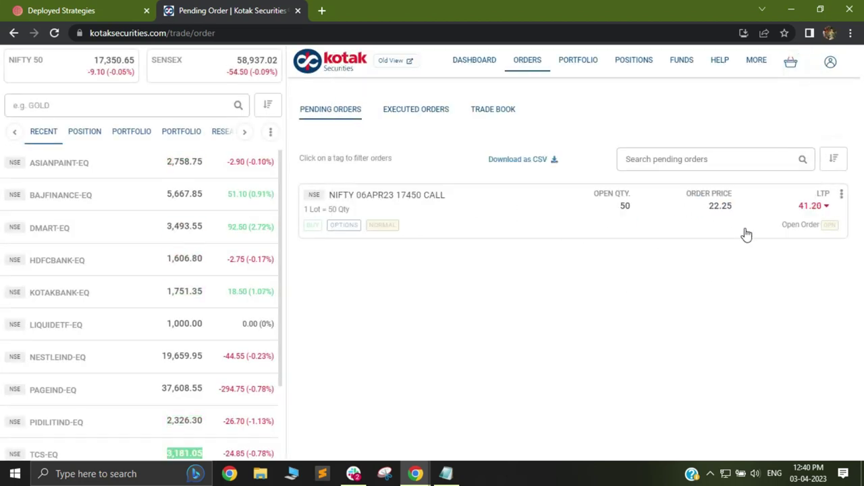
pyautogui.click(79, 10)
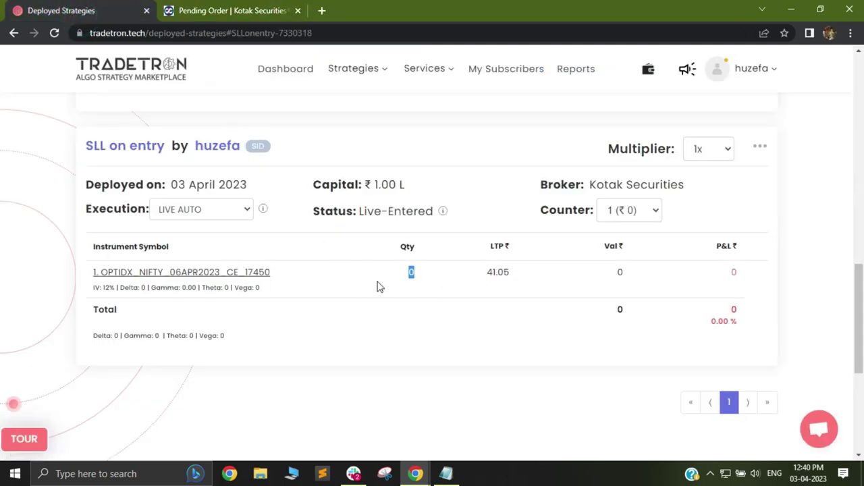
# Highlight the NIFTY call's full instrument symbol in the deployed strategy
pyautogui.doubleClick(286, 272)
pyautogui.click(370, 283)
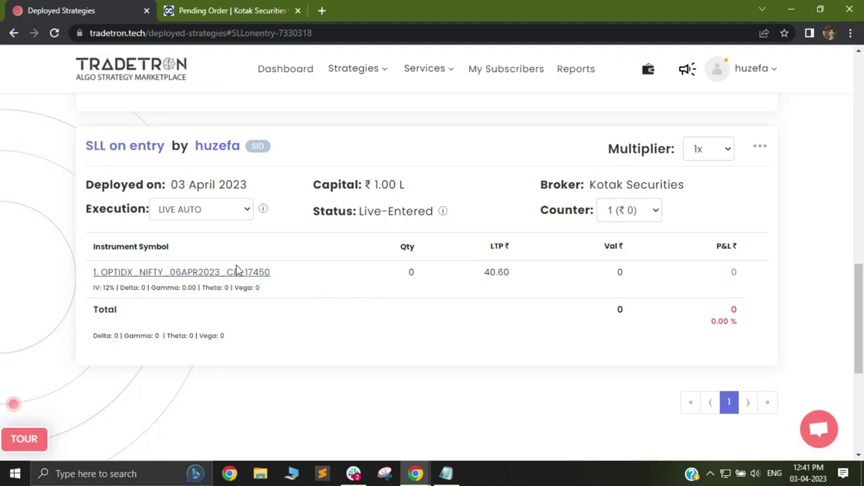
pyautogui.moveTo(298, 274); pyautogui.dragTo(106, 286)
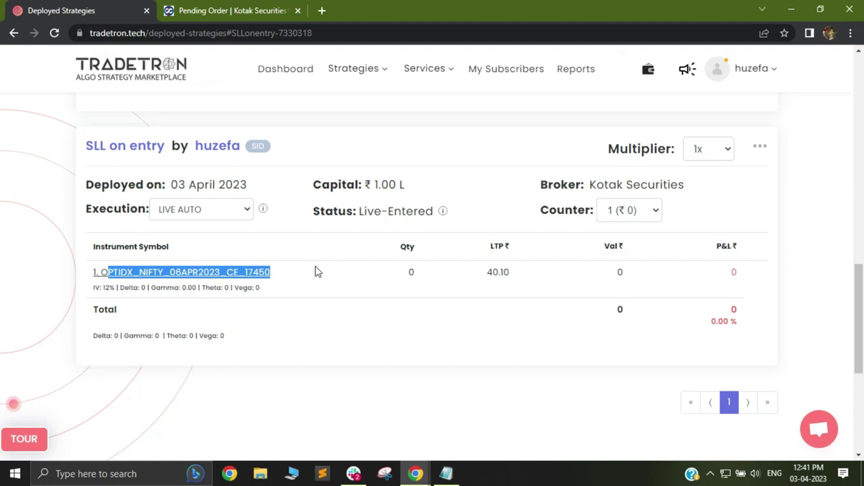
pyautogui.click(376, 296)
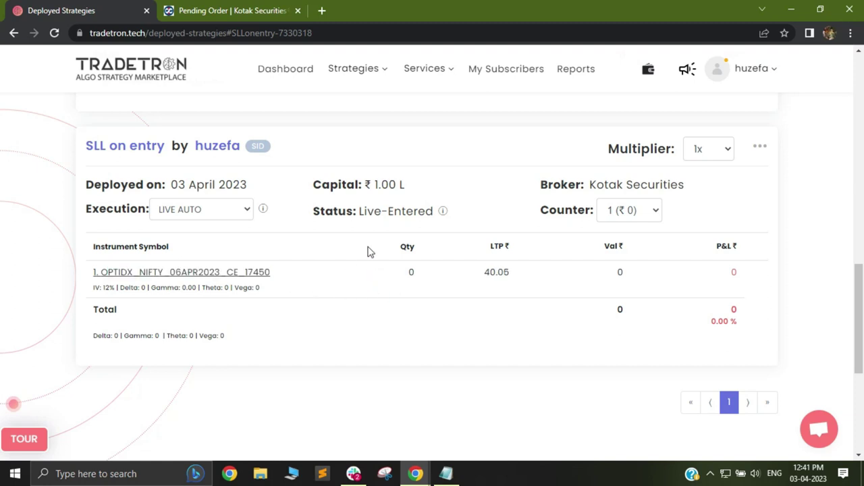
# Exit the SLL on entry strategy and confirm its status reads Exited
pyautogui.click(759, 147)
pyautogui.moveTo(760, 186)
pyautogui.mouseDown()
pyautogui.moveTo(753, 213)
pyautogui.moveTo(762, 218)
pyautogui.moveTo(762, 193)
pyautogui.mouseUp()
pyautogui.click(689, 227)
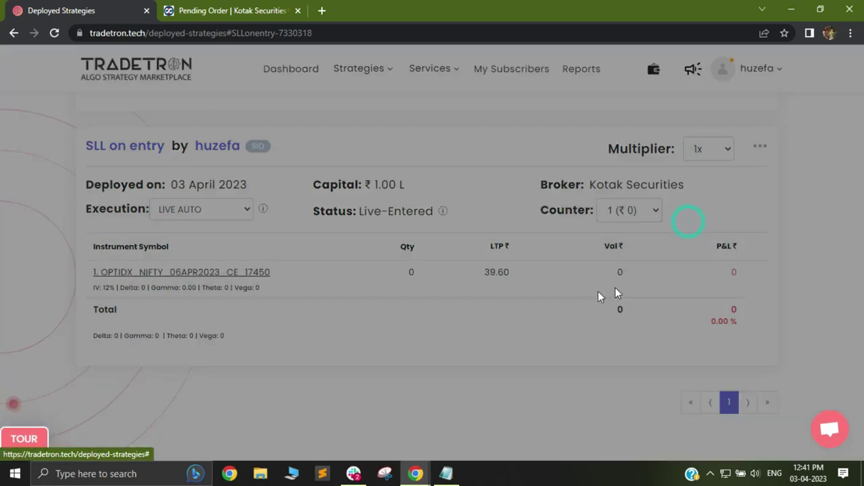
pyautogui.click(465, 350)
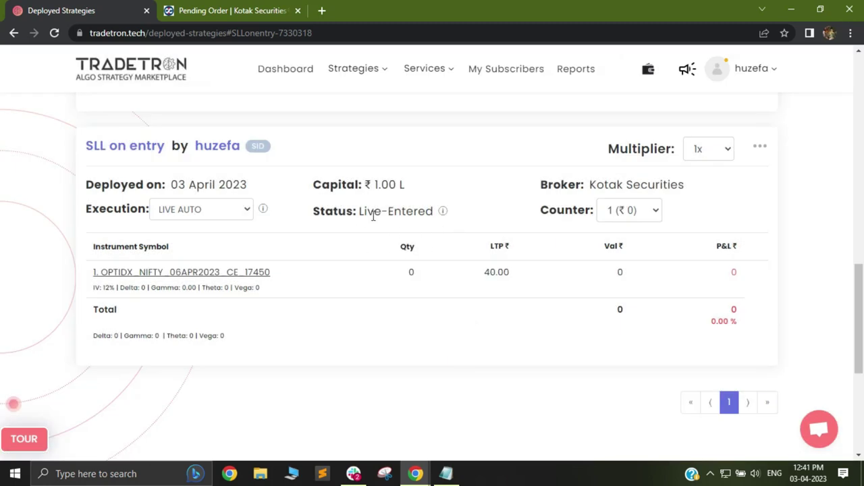
pyautogui.moveTo(321, 210); pyautogui.dragTo(402, 210)
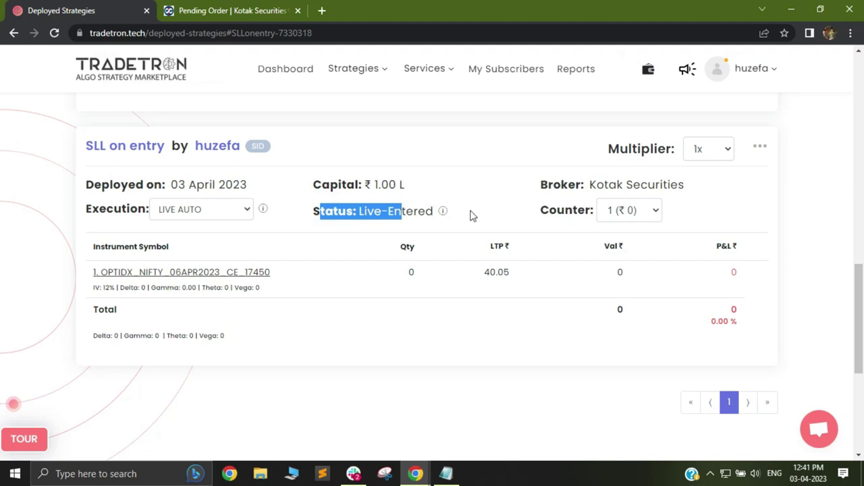
pyautogui.tripleClick(324, 211)
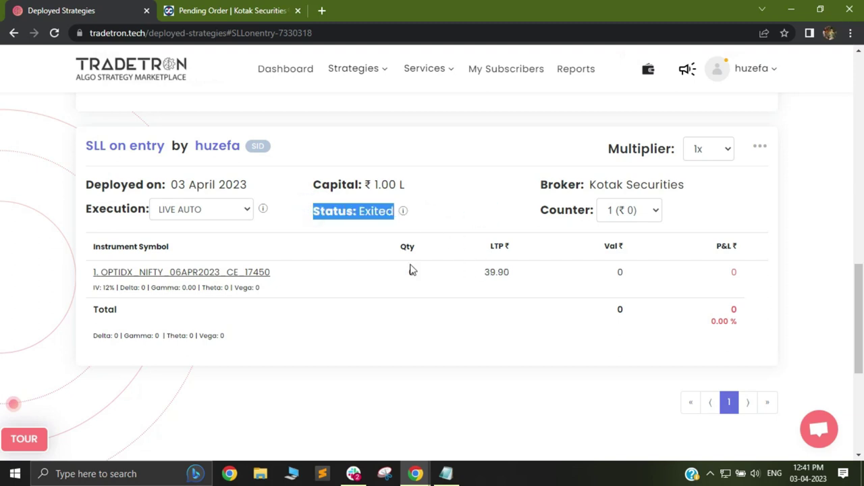
# Compare with Tradetron, then return to Kotak's pending orders showing the open call order
pyautogui.click(228, 10)
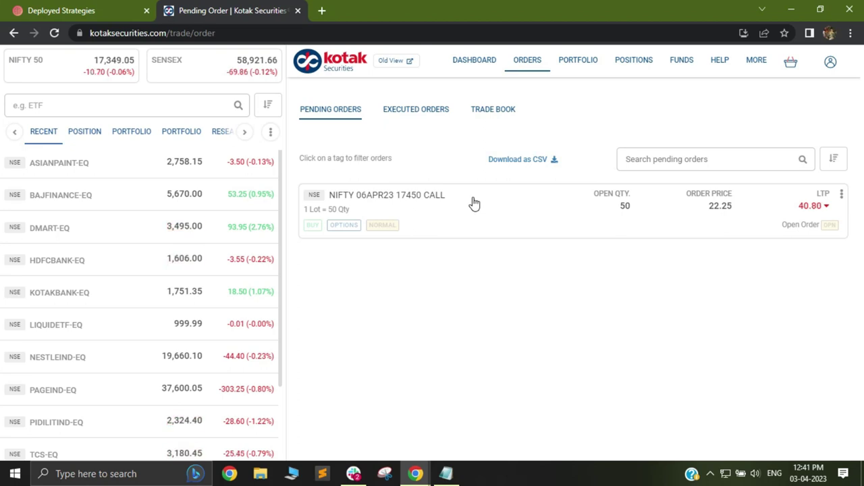
pyautogui.click(61, 10)
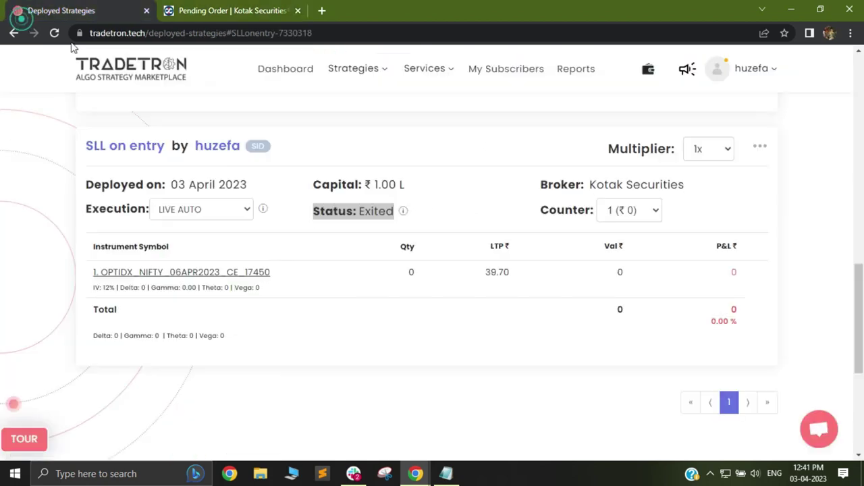
pyautogui.click(492, 264)
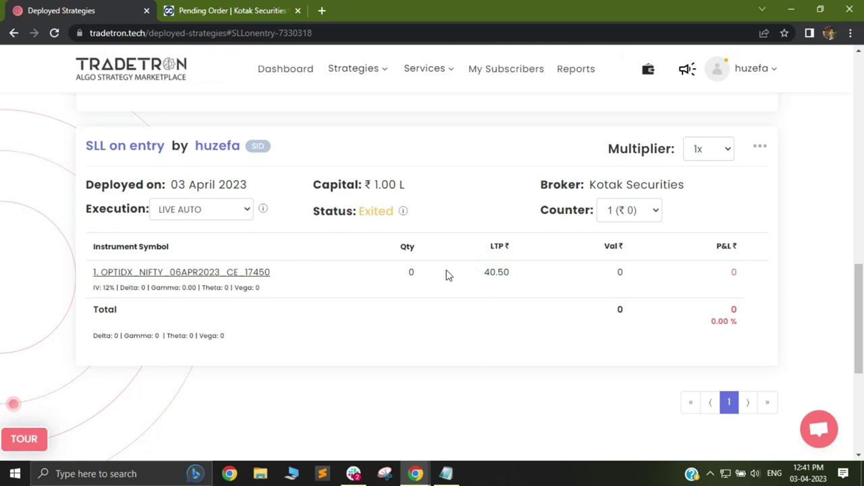
pyautogui.click(233, 11)
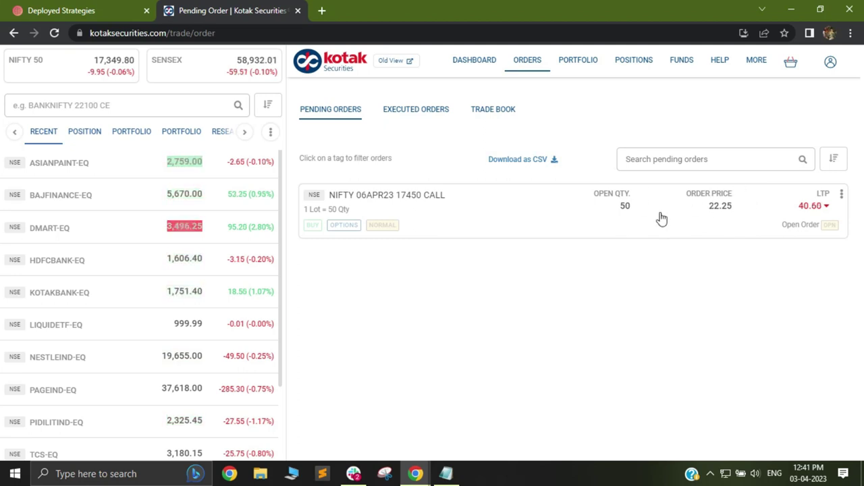
# Cancel the pending NIFTY 06APR23 17450 CALL buy order and confirm the cancellation
pyautogui.click(844, 197)
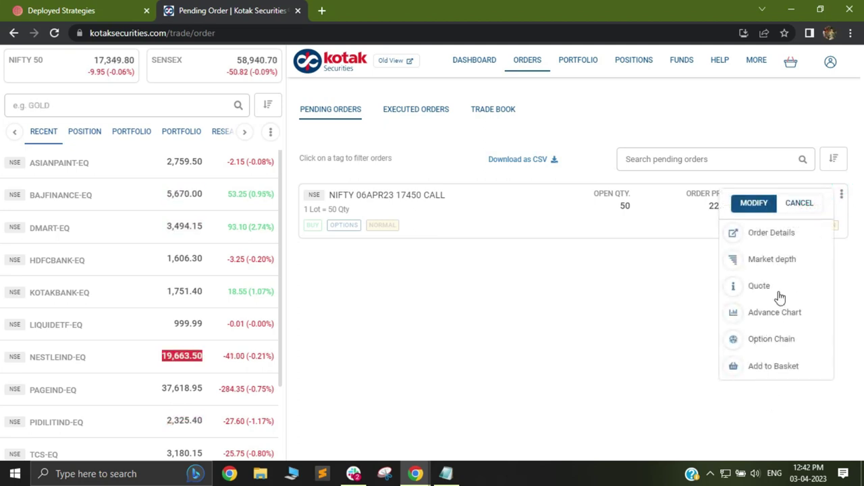
pyautogui.click(800, 204)
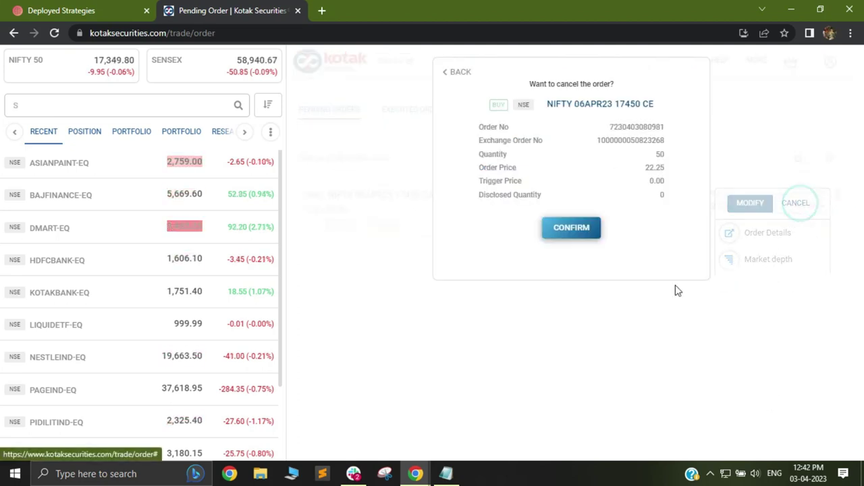
pyautogui.click(569, 231)
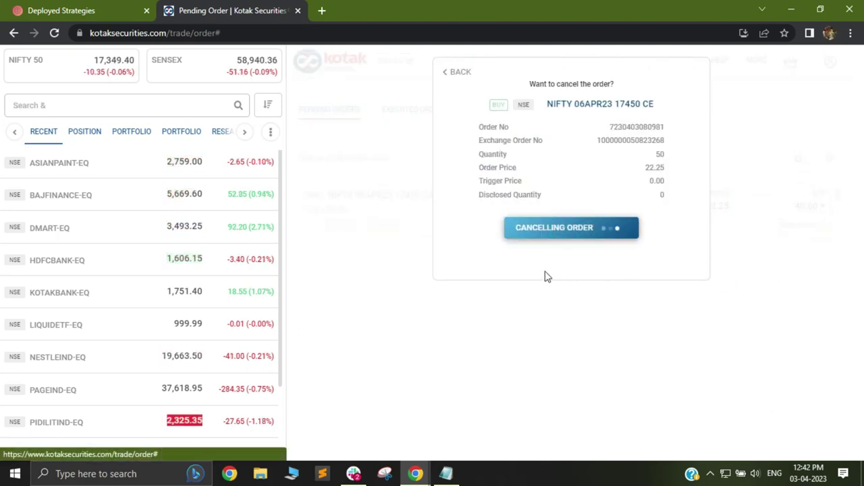
# Return to Tradetron's Deployed Strategies page showing SLL on entry as Exited
pyautogui.click(1, 5)
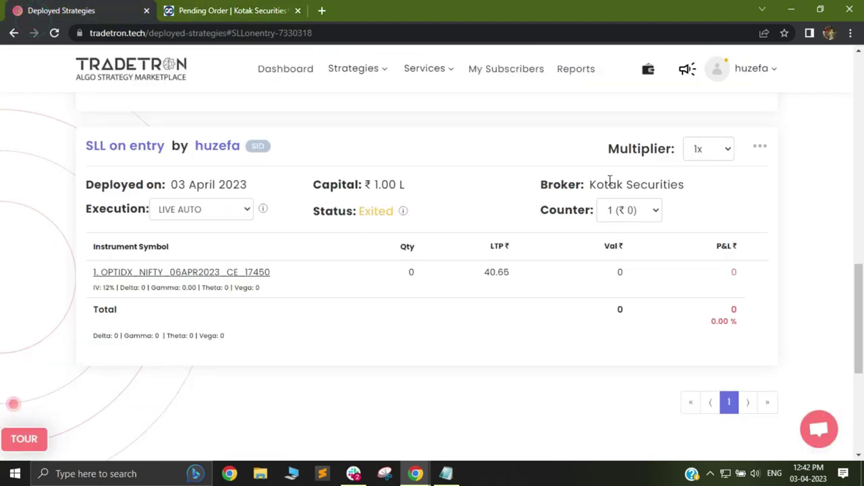